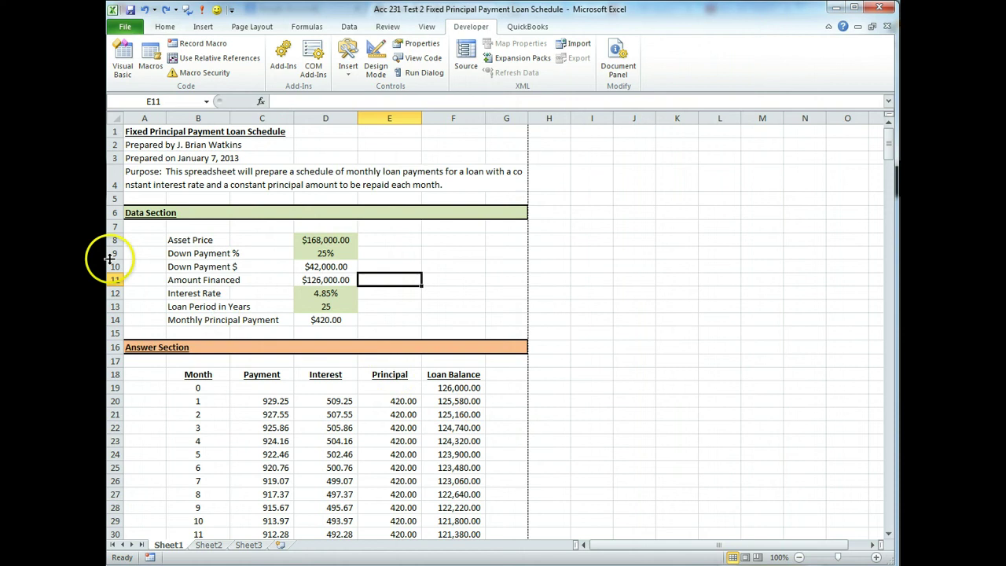
# - Set the height of rows 8 through 14 in the Data Section to 21
pyautogui.moveTo(116, 240); pyautogui.dragTo(115, 320)
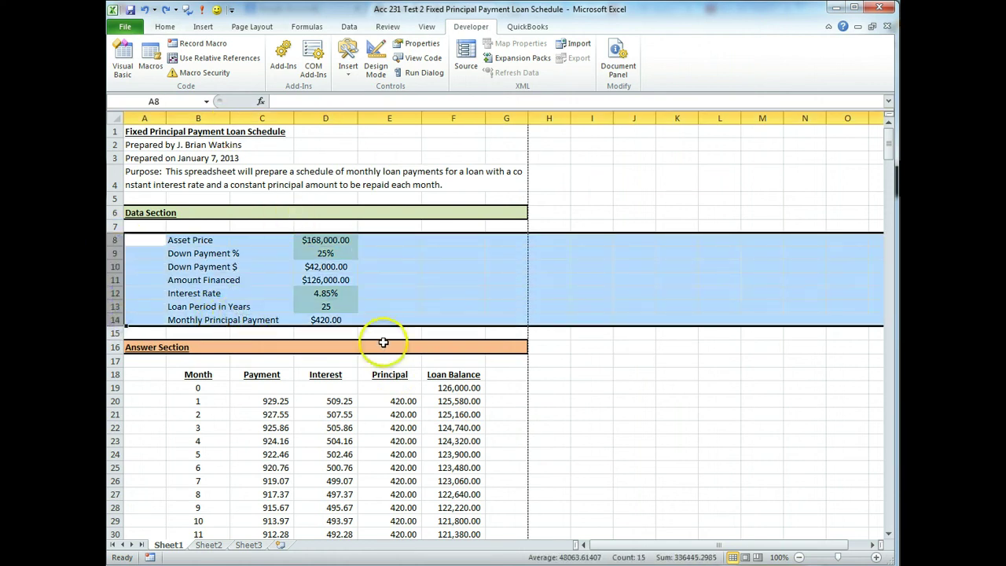
pyautogui.rightClick(409, 274)
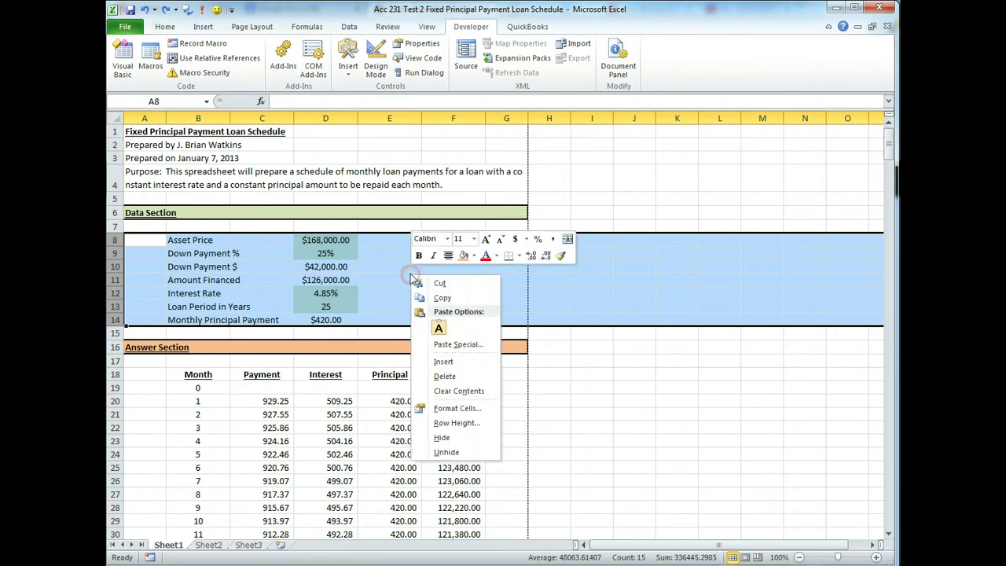
pyautogui.click(456, 425)
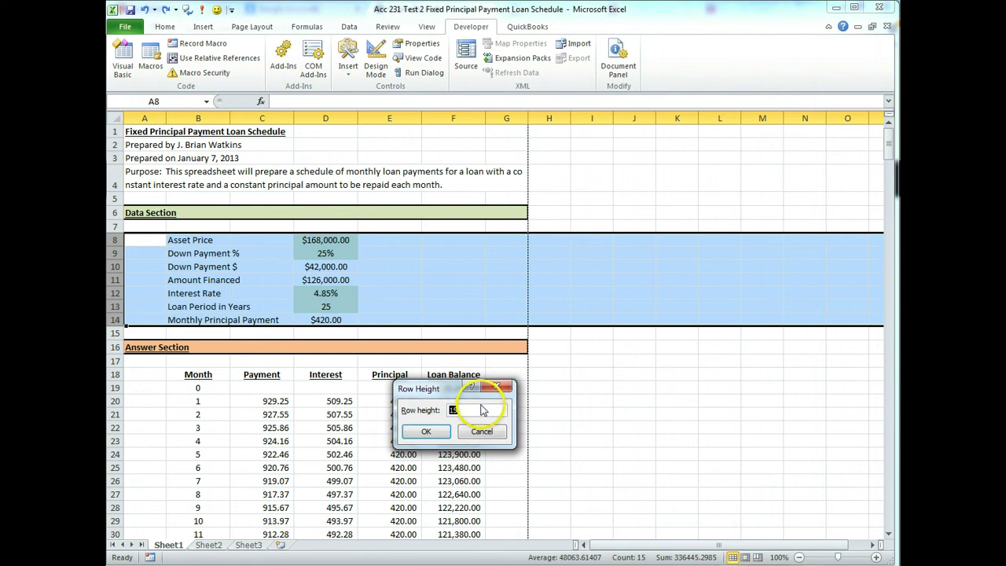
pyautogui.write('21')
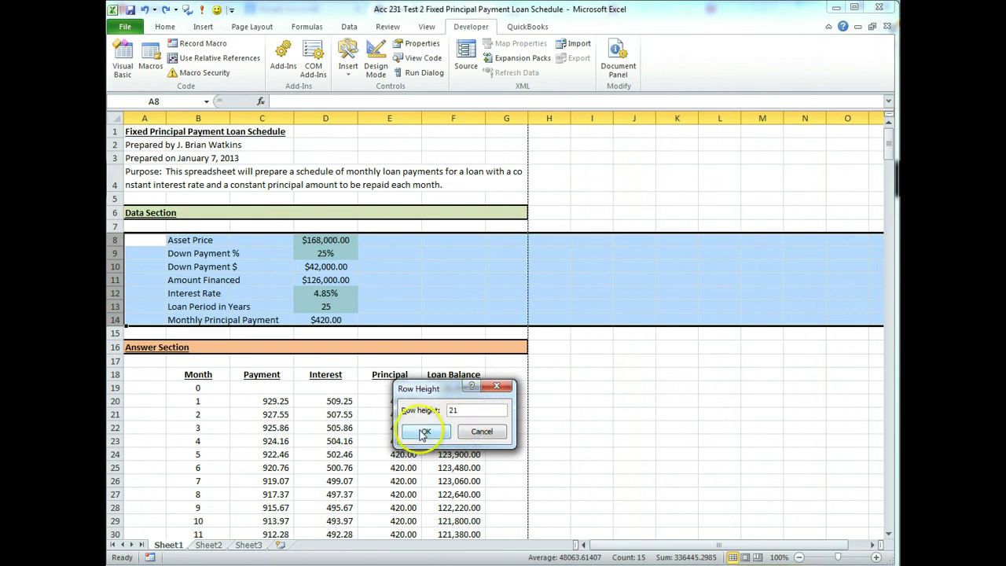
pyautogui.click(424, 432)
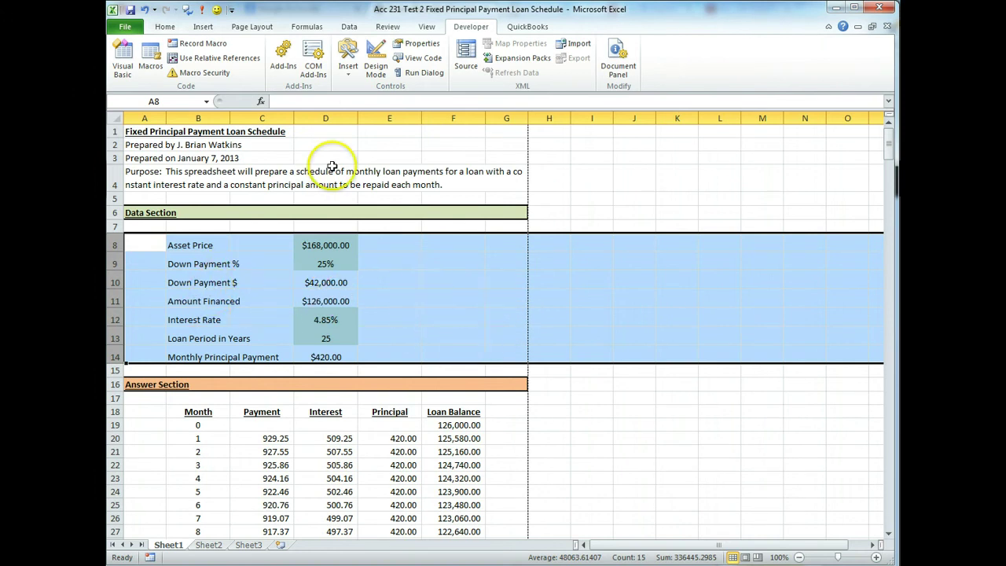
# - Align the contents of rows 8 through 14 vertically to the middle
pyautogui.click(167, 30)
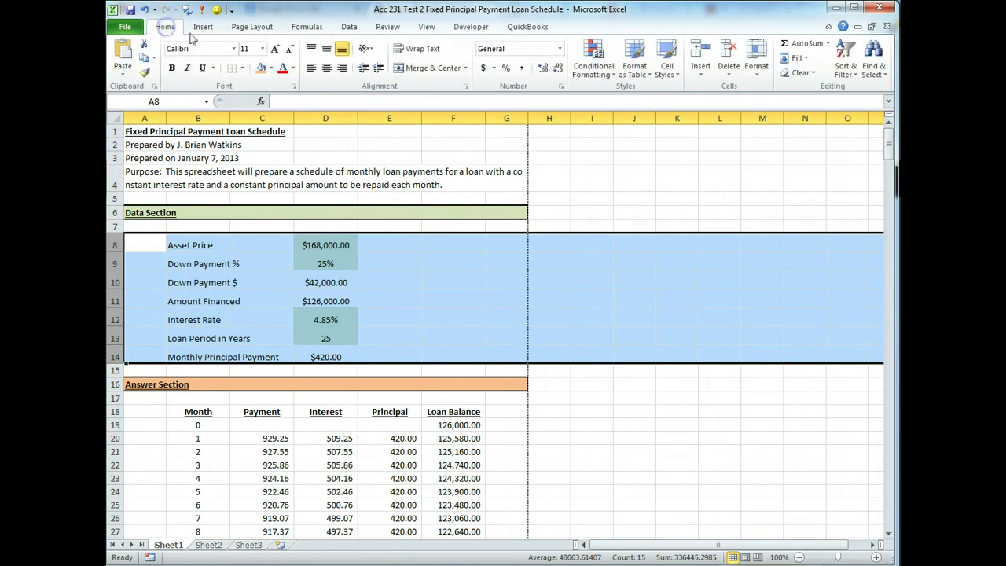
pyautogui.click(327, 50)
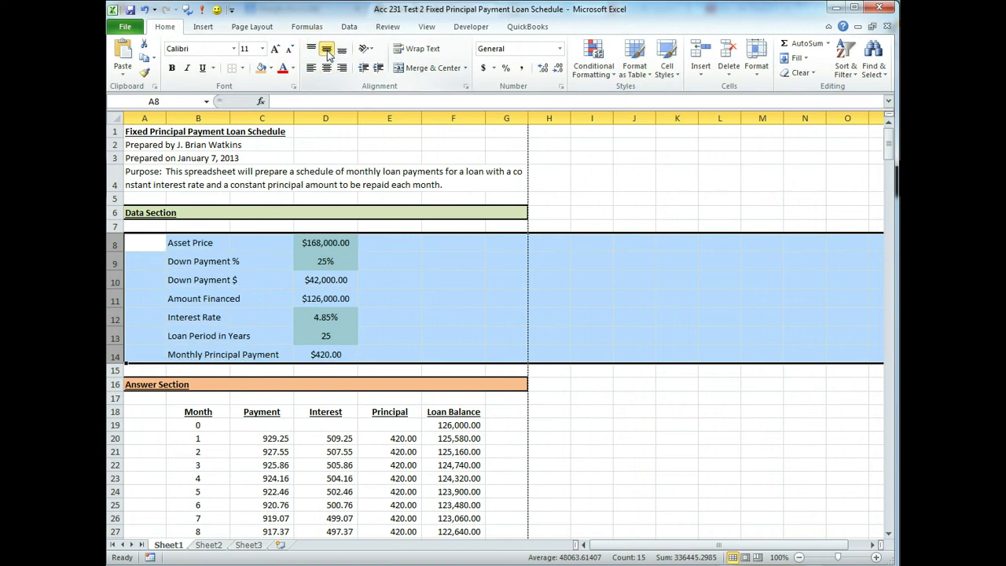
pyautogui.click(449, 302)
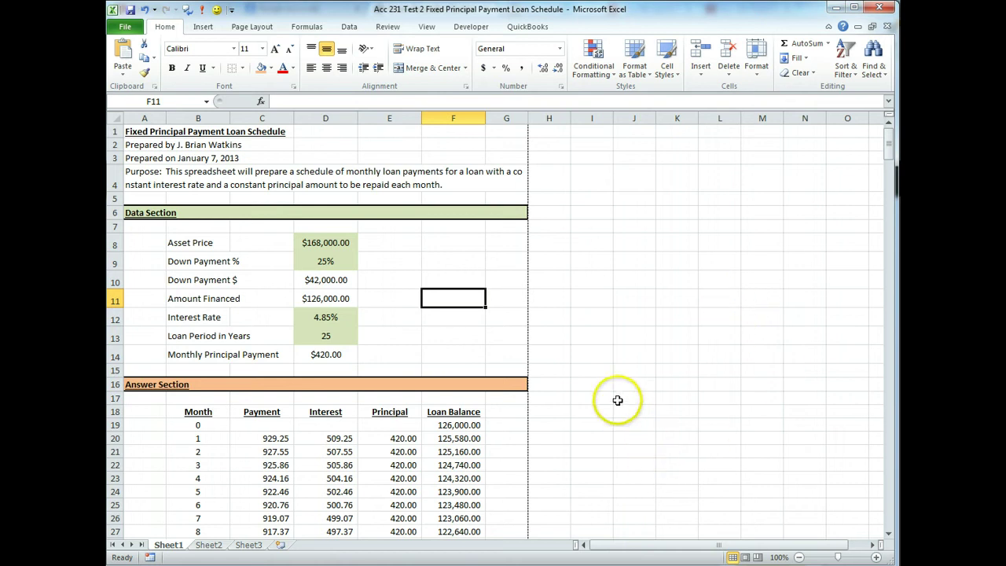
pyautogui.click(403, 318)
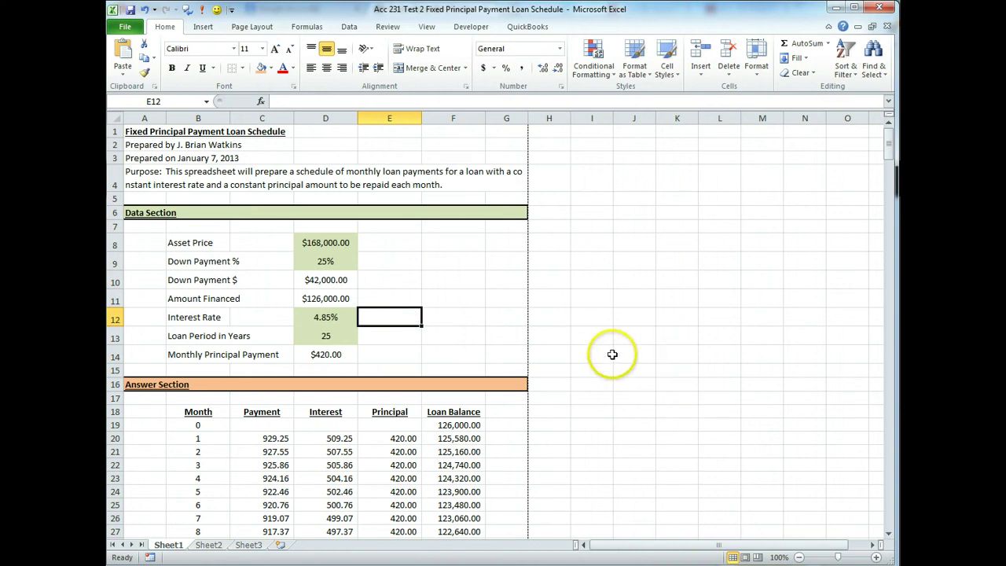
# - Disable and re-enable the Developer tab in the ribbon customization options, and confirm the options
pyautogui.click(464, 28)
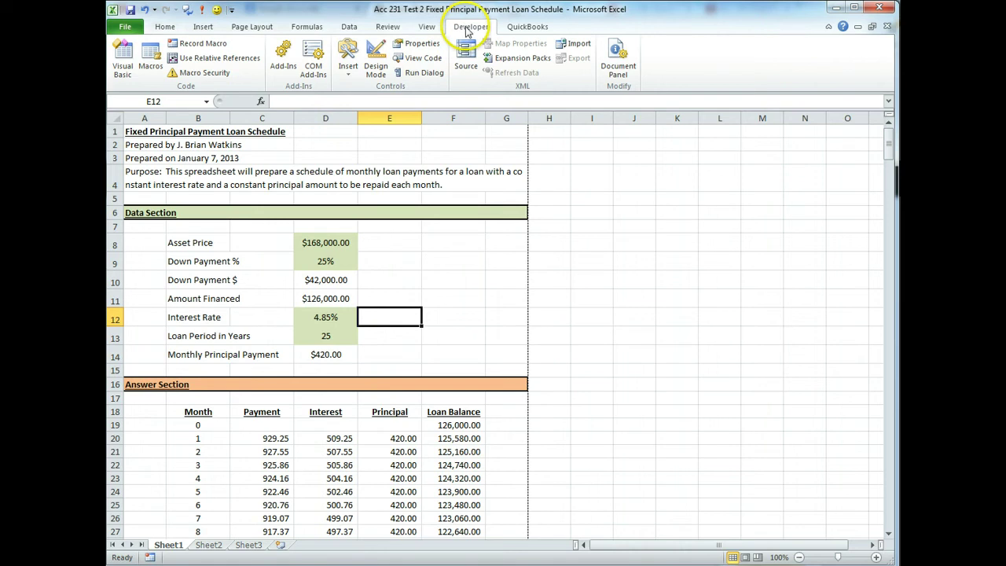
pyautogui.click(127, 28)
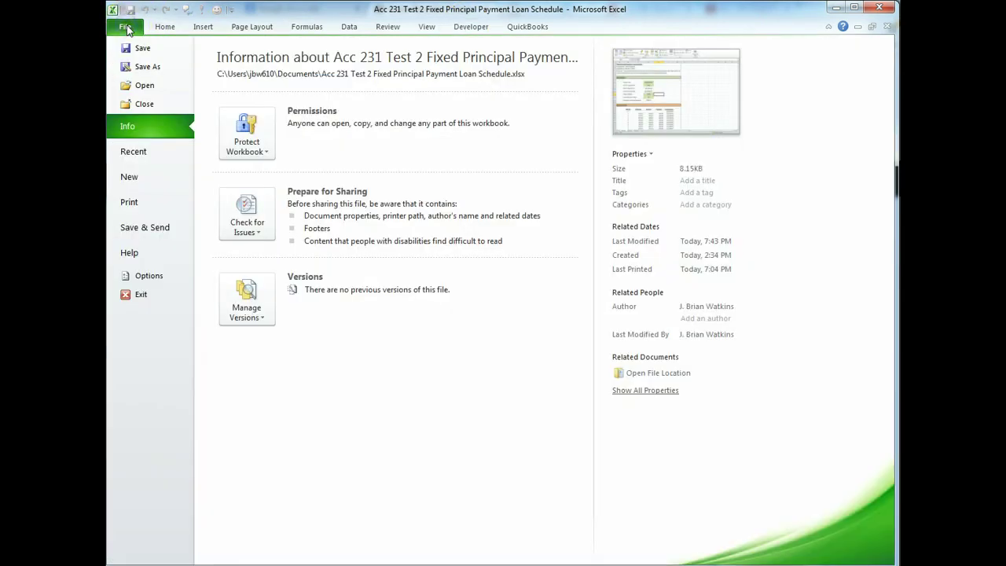
pyautogui.click(159, 277)
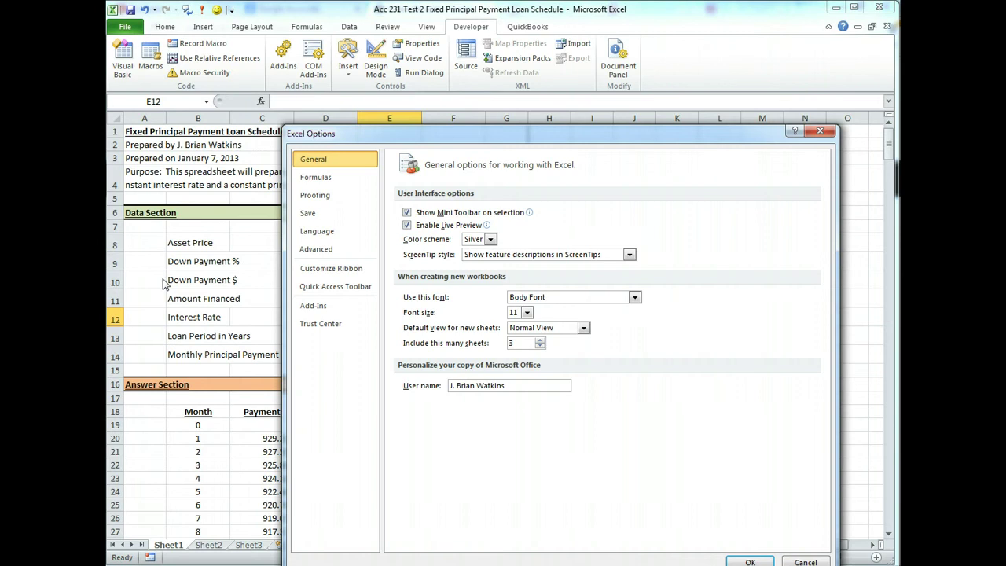
pyautogui.click(328, 271)
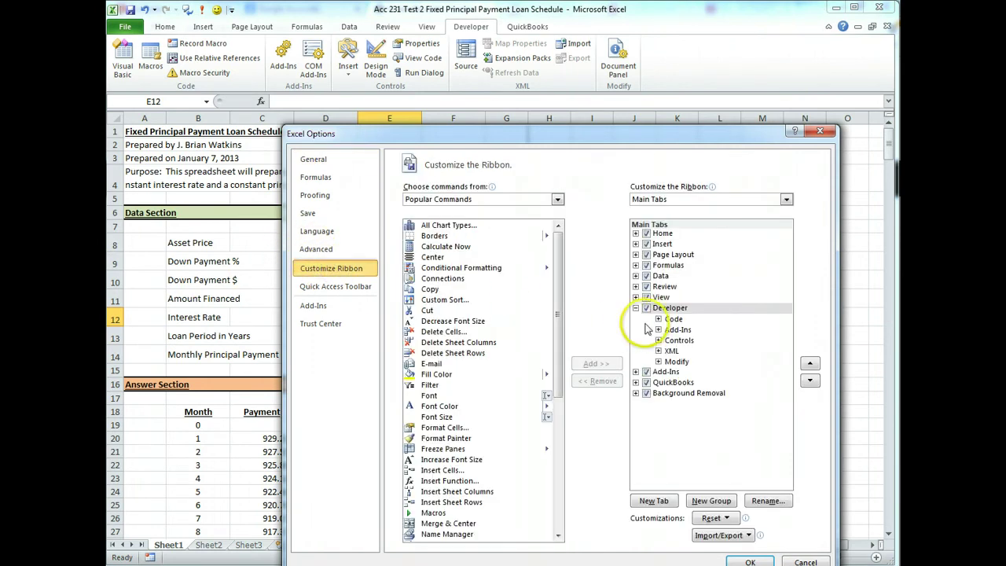
pyautogui.click(646, 308)
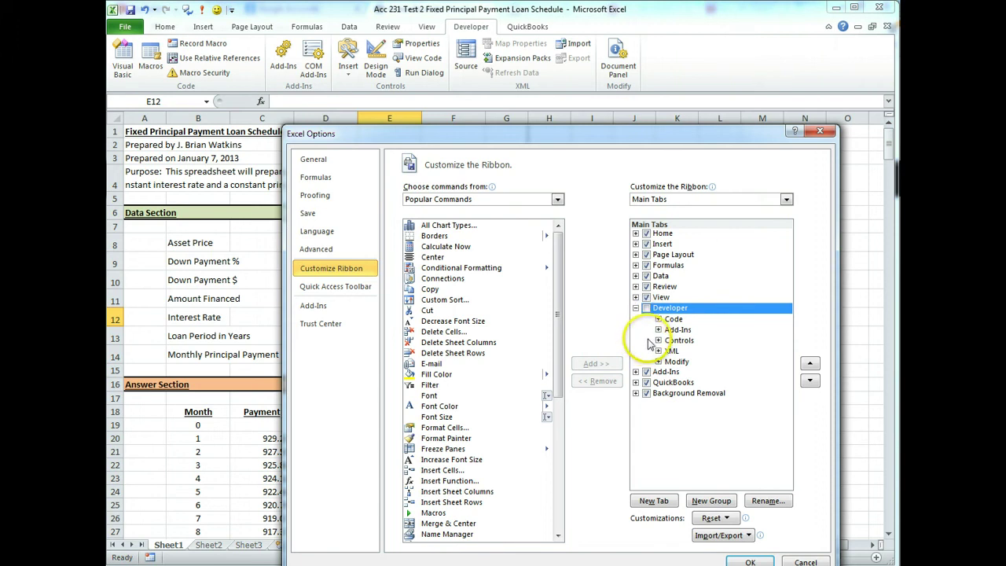
pyautogui.click(646, 308)
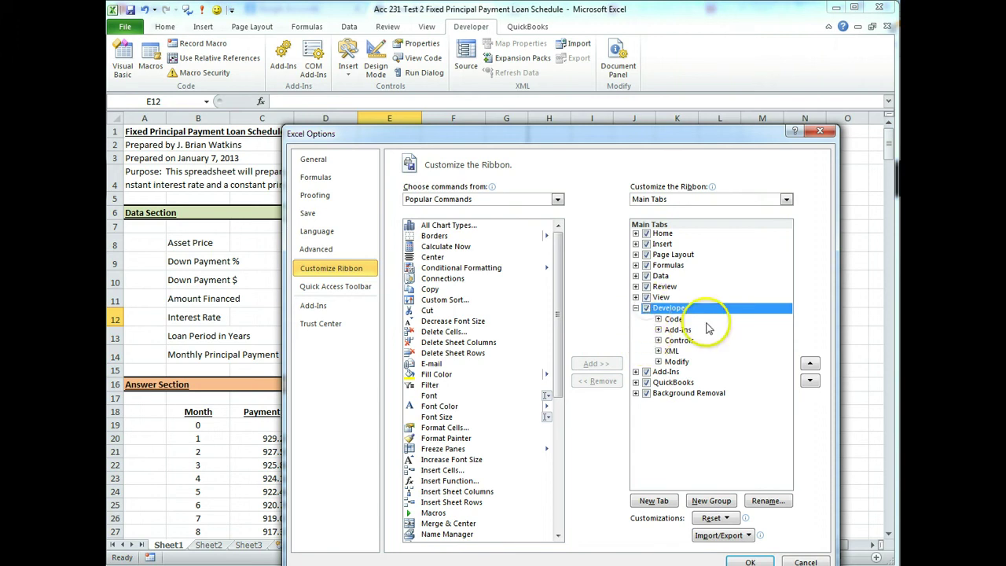
pyautogui.click(750, 561)
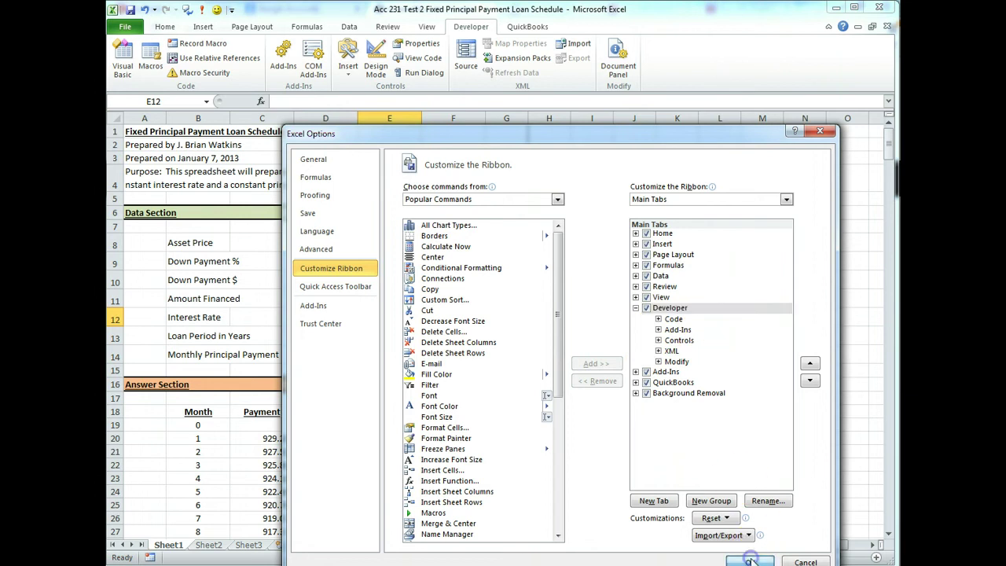
pyautogui.click(640, 220)
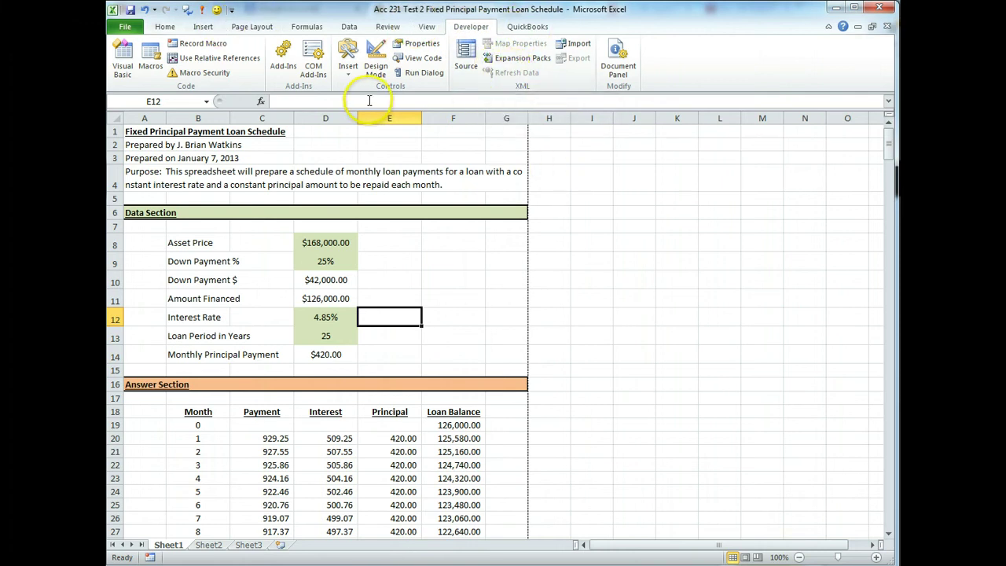
# - Insert a spinner form control in cell E12, directly beside the Interest Rate value and about as tall as the row
pyautogui.click(350, 61)
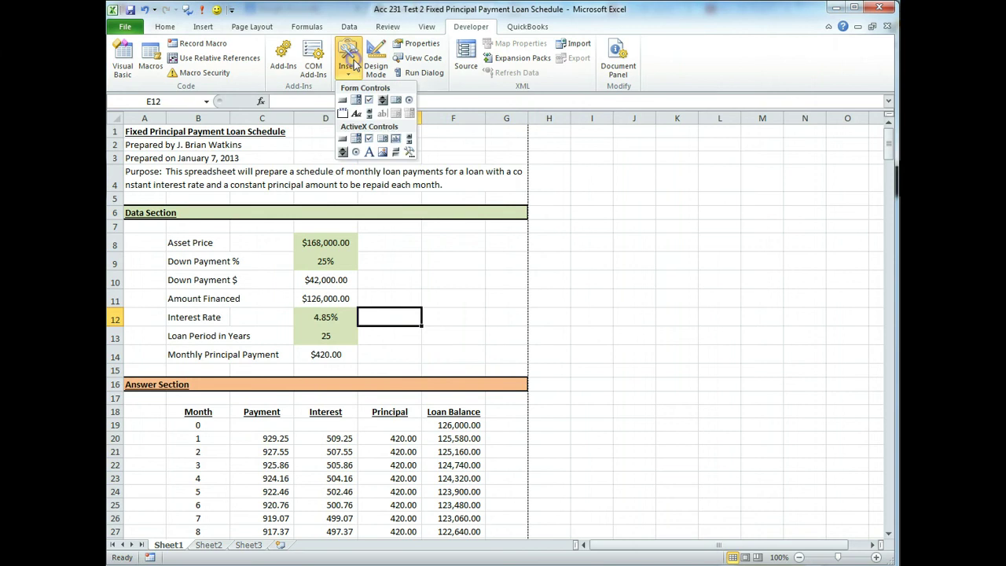
pyautogui.click(383, 101)
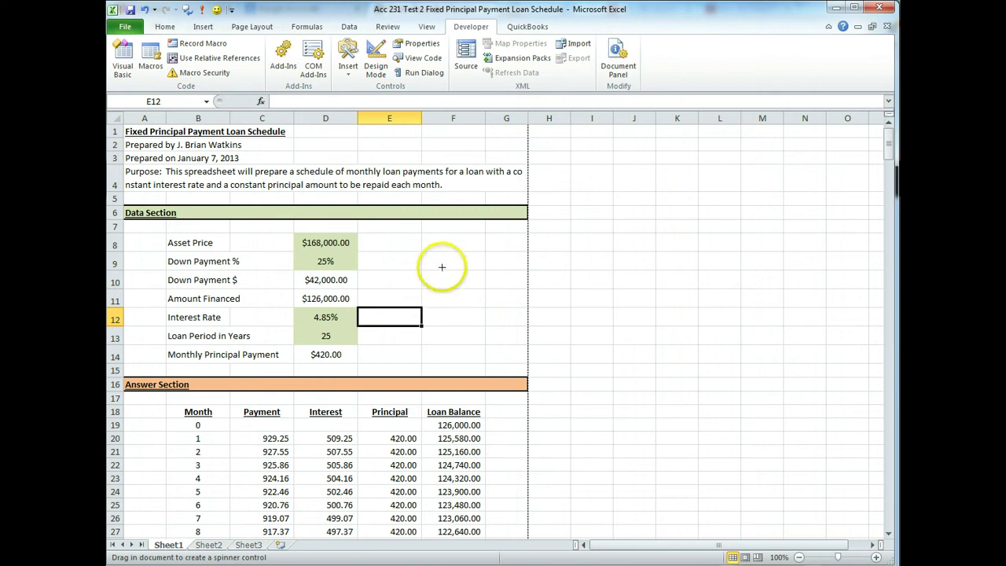
pyautogui.press('Right')
pyautogui.press('Right')
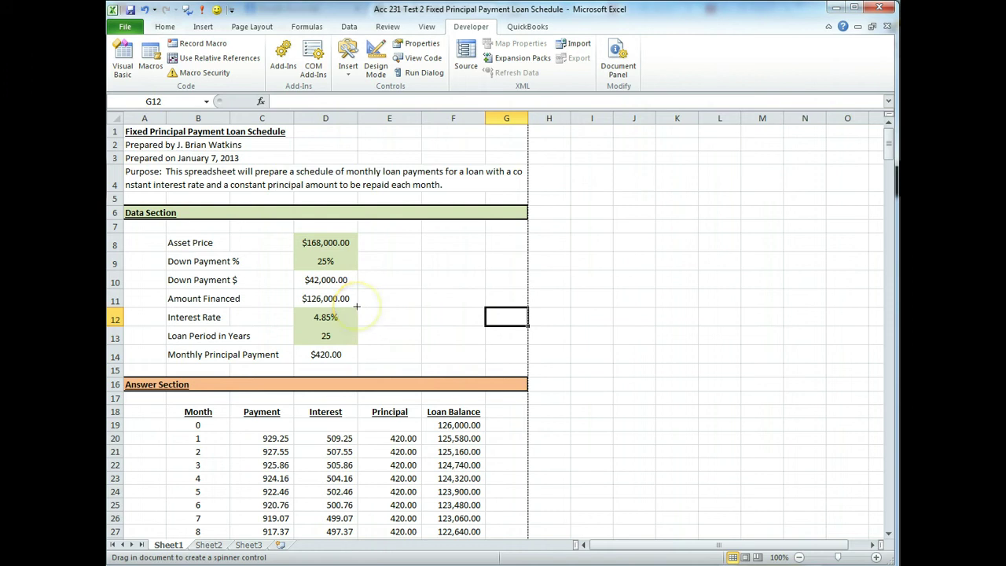
pyautogui.moveTo(356, 307); pyautogui.dragTo(359, 308)
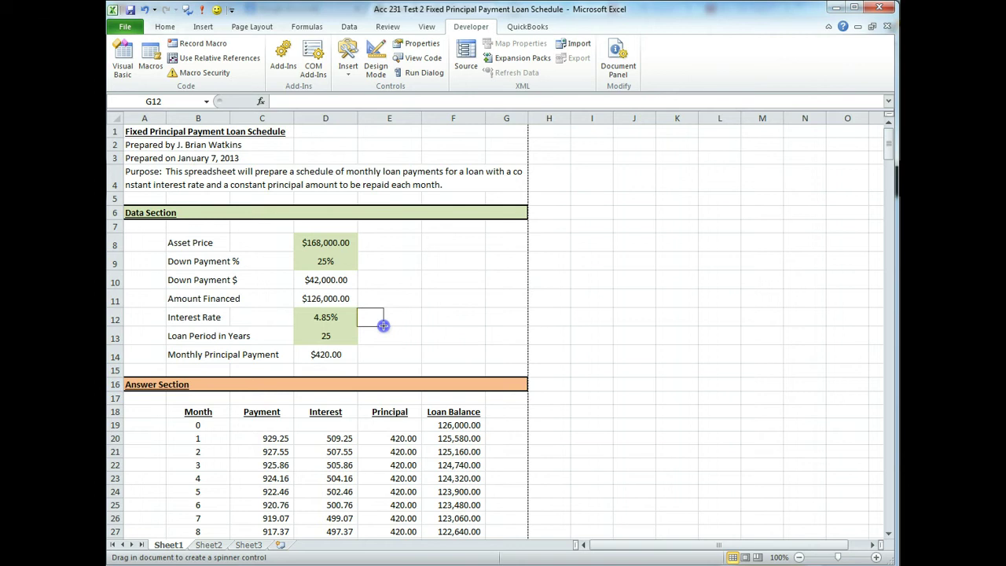
pyautogui.moveTo(384, 326); pyautogui.dragTo(385, 326)
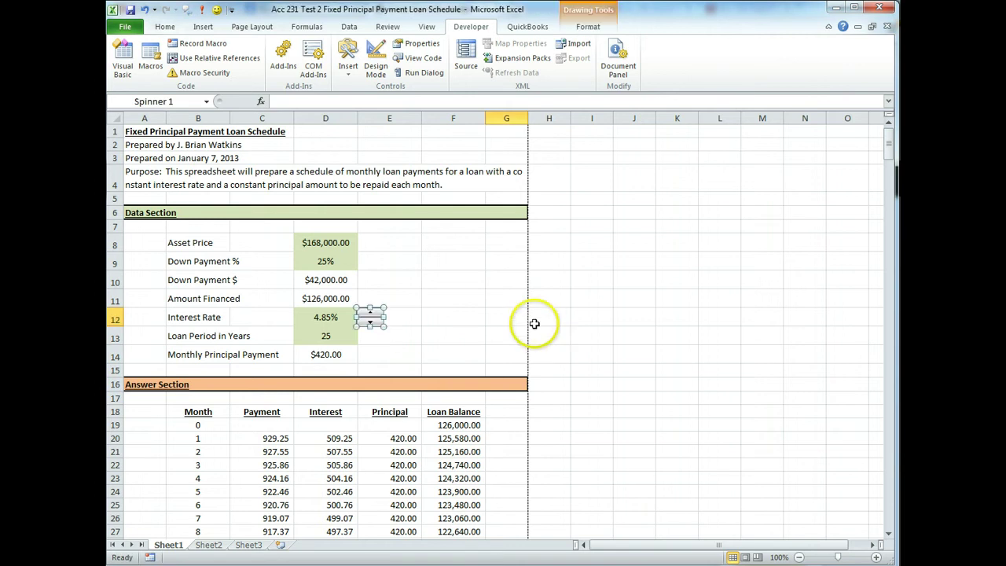
pyautogui.click(425, 279)
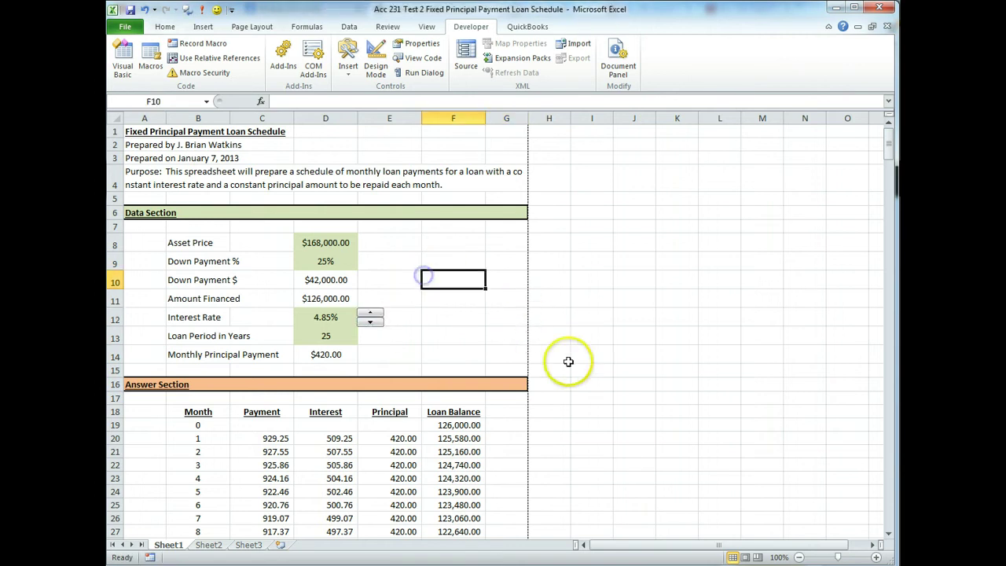
pyautogui.click(370, 314)
pyautogui.rightClick(372, 323)
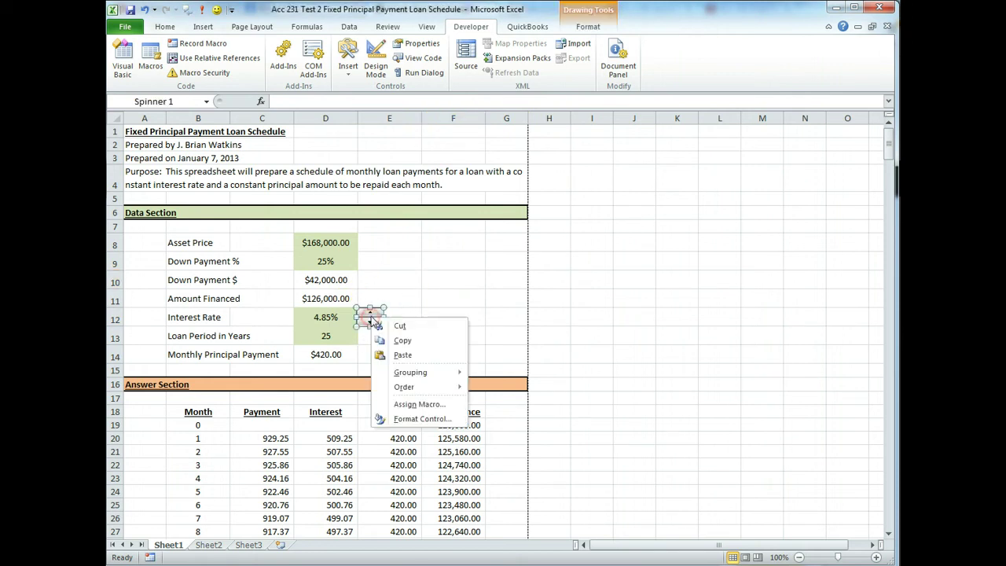
pyautogui.click(410, 420)
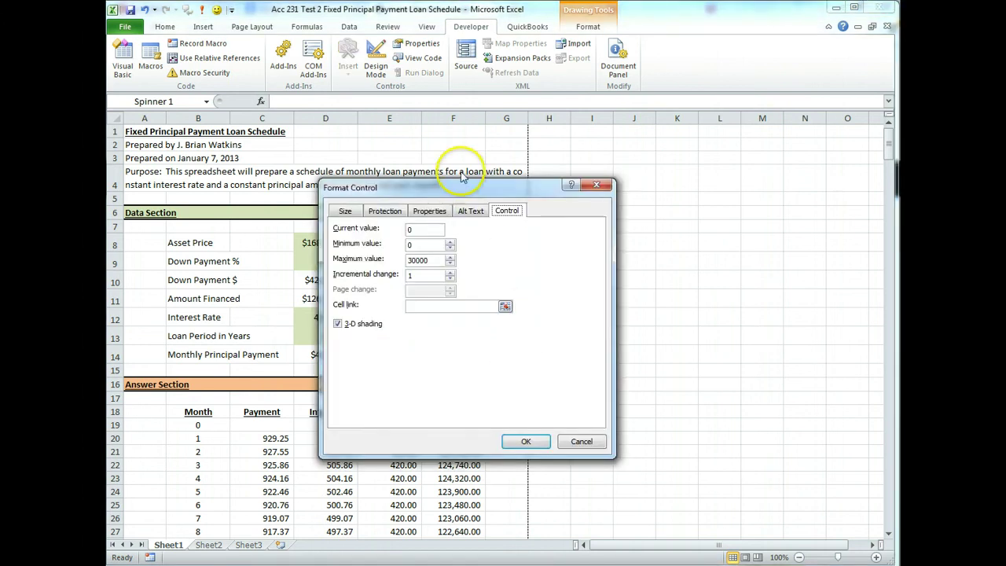
pyautogui.moveTo(464, 192); pyautogui.dragTo(631, 187)
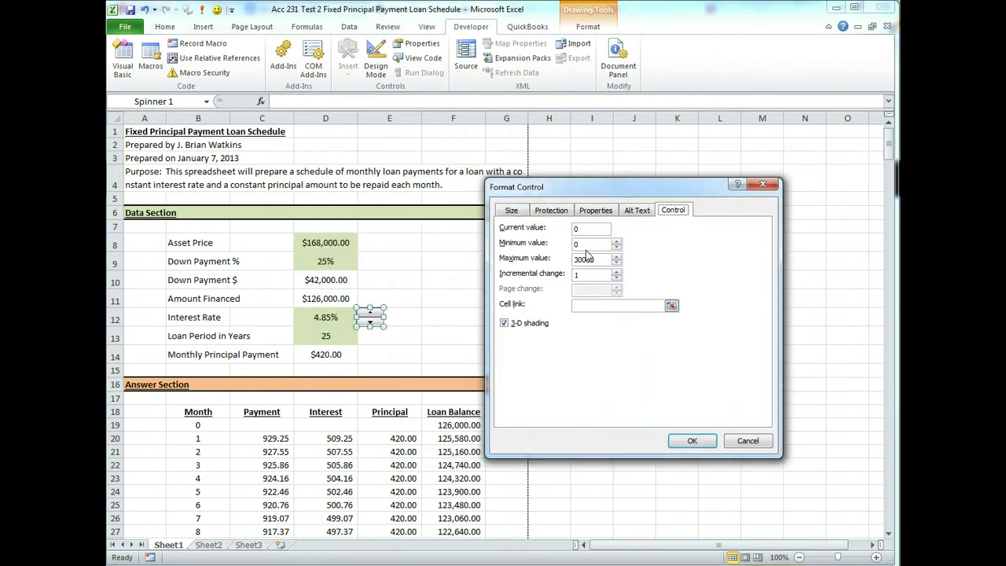
pyautogui.click(576, 261)
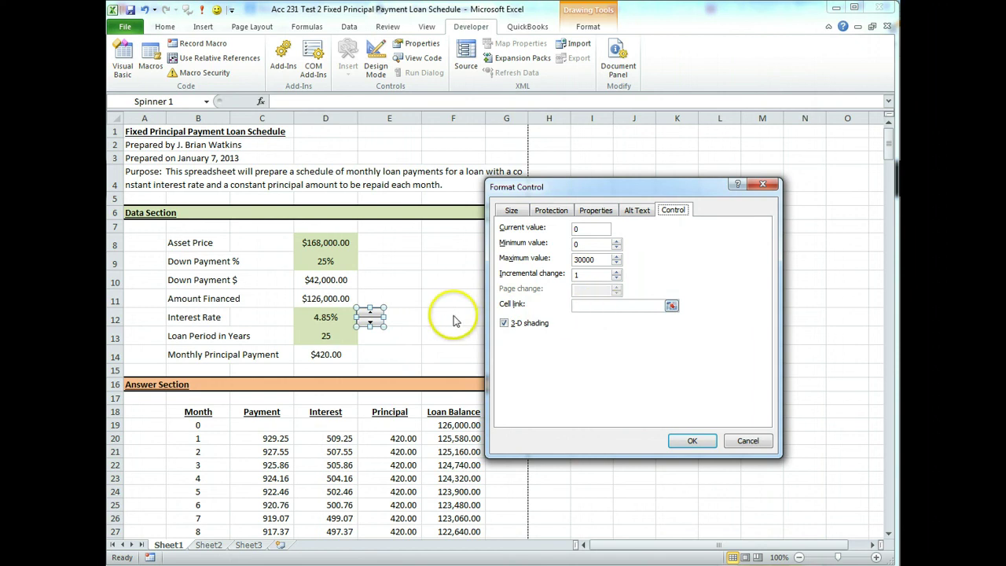
pyautogui.click(610, 305)
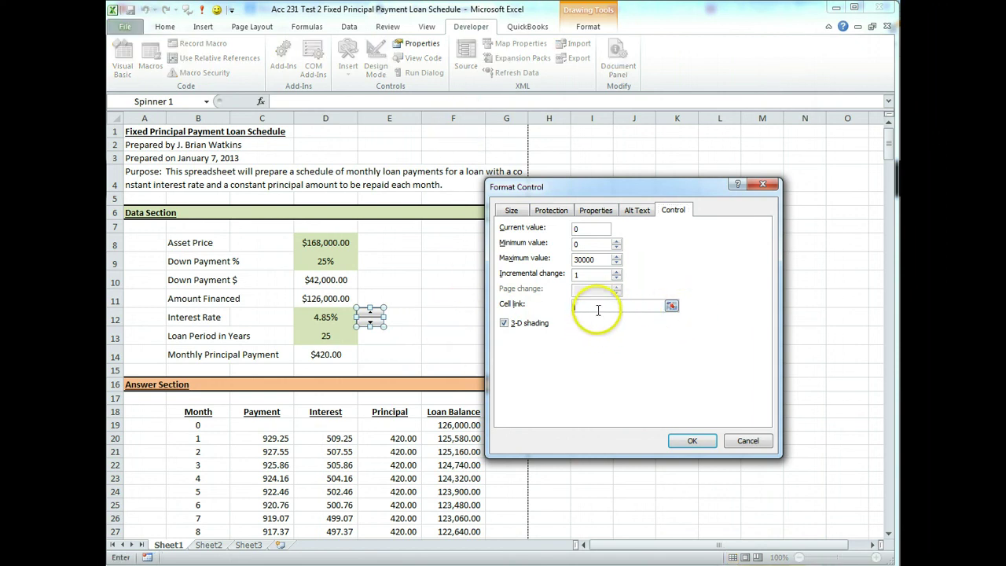
pyautogui.write('f12')
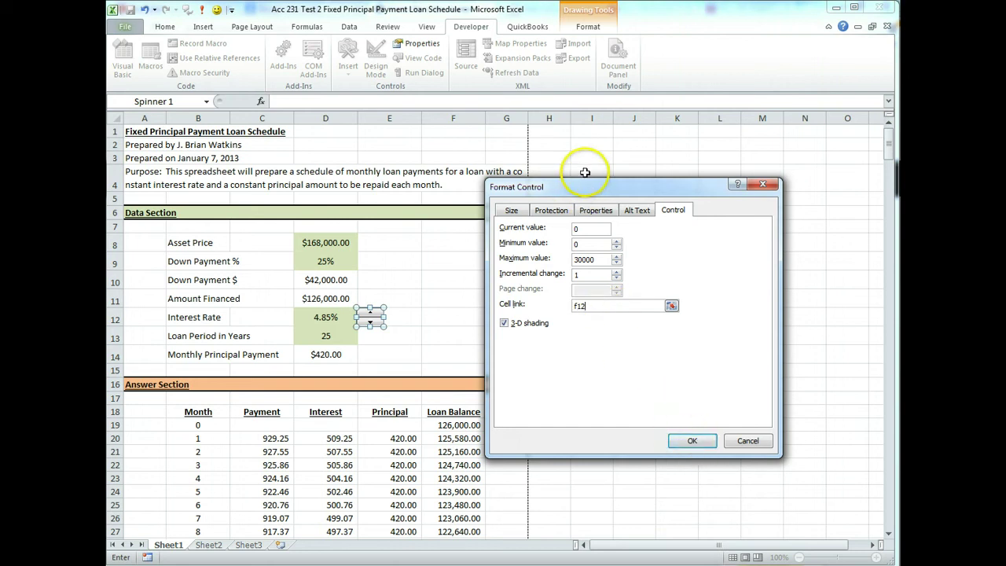
pyautogui.moveTo(591, 185); pyautogui.dragTo(627, 190)
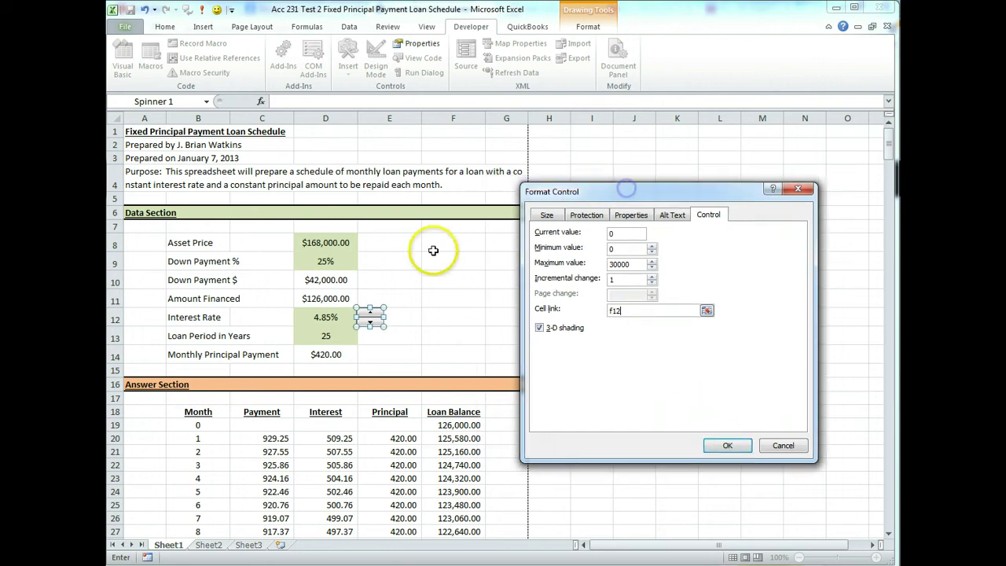
pyautogui.click(454, 317)
pyautogui.moveTo(654, 311); pyautogui.dragTo(591, 313)
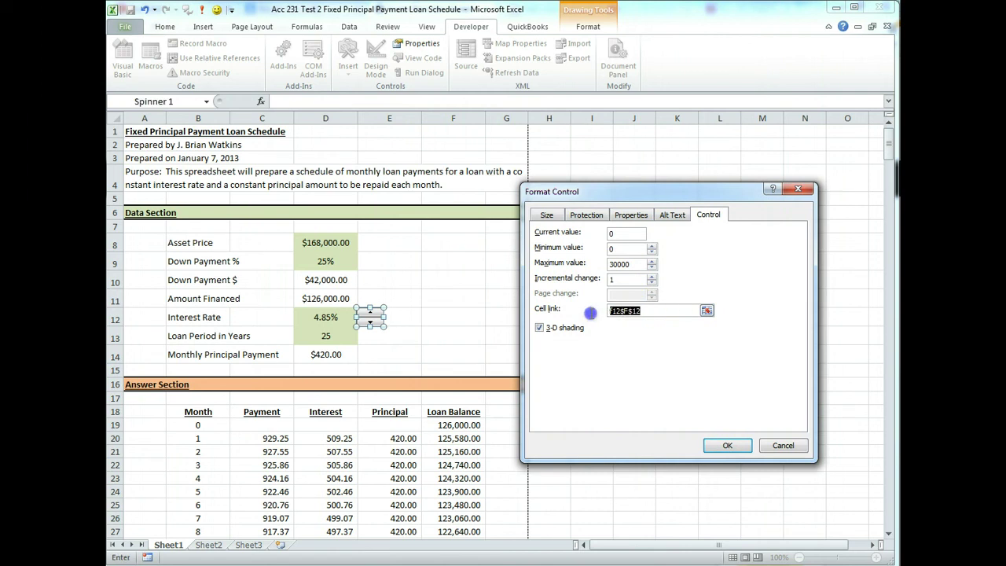
pyautogui.click(464, 319)
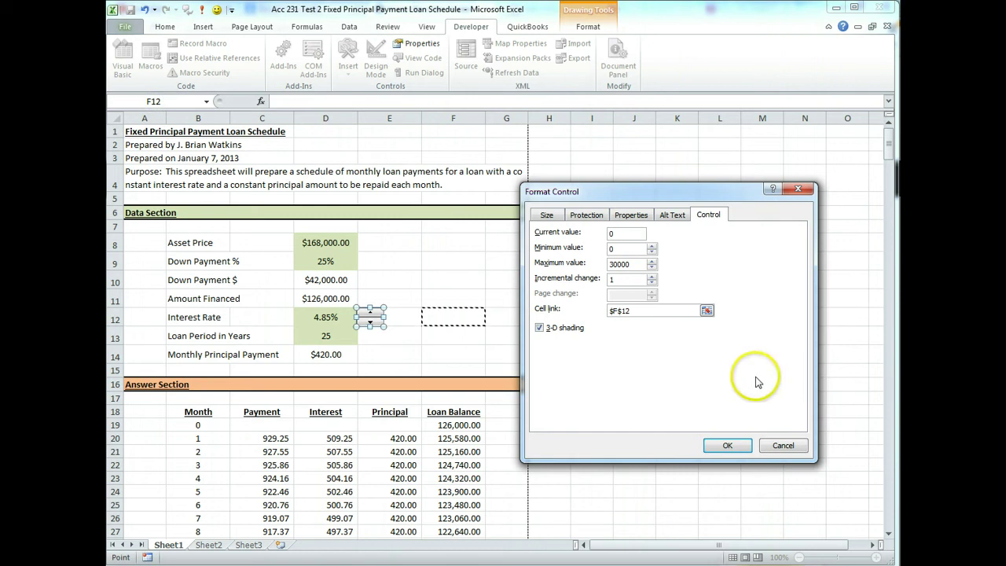
pyautogui.click(778, 446)
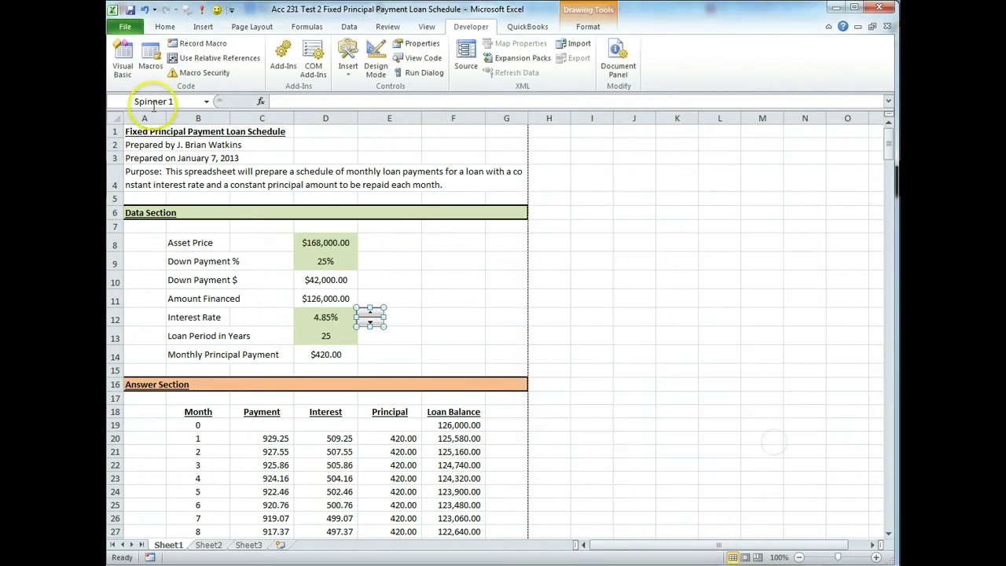
# - Name cell F12 SpinnerValue
pyautogui.click(434, 319)
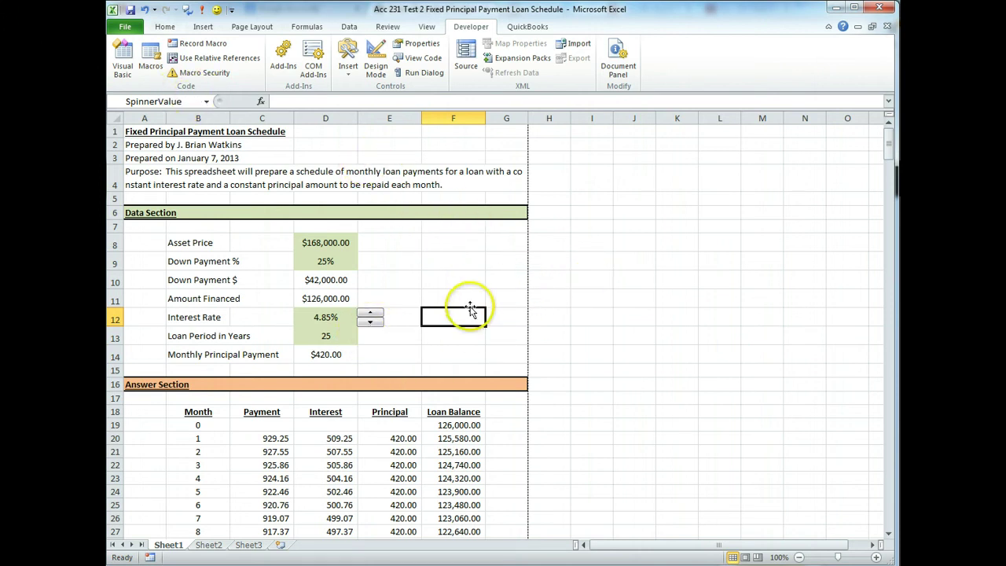
# - Link the spinner to cell F12 with an incremental change of 50, and test it until F12 reads 200
pyautogui.rightClick(372, 321)
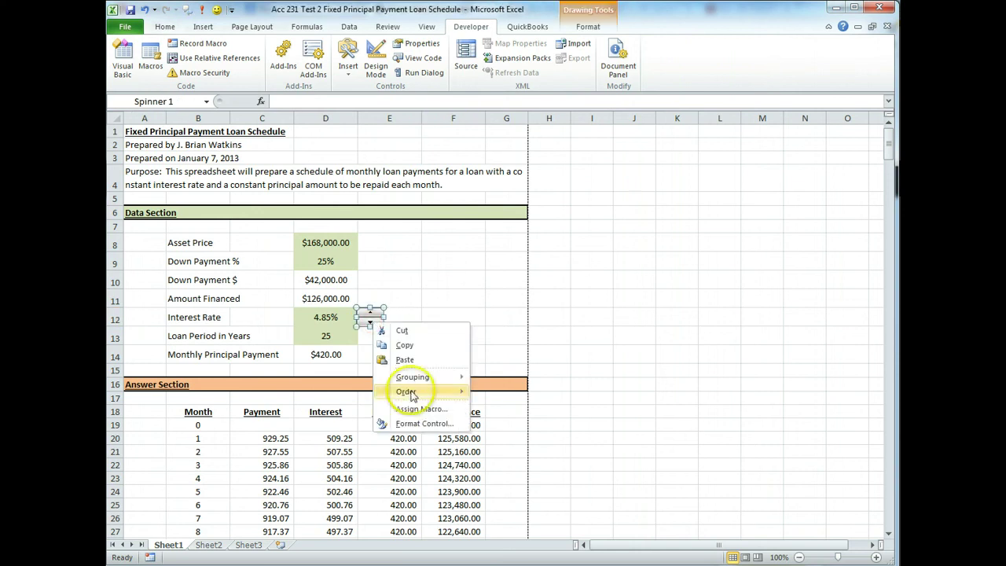
pyautogui.click(416, 424)
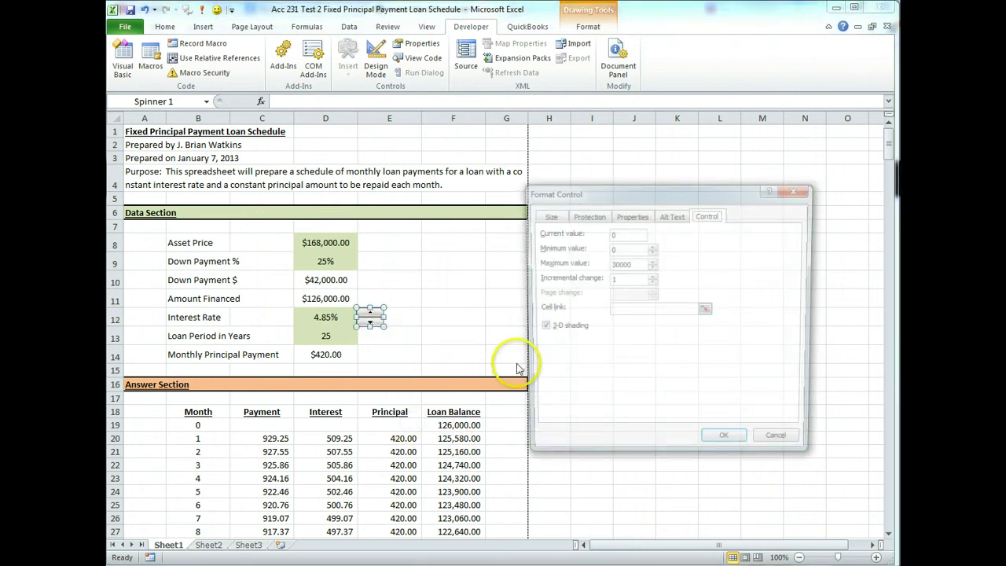
pyautogui.click(705, 308)
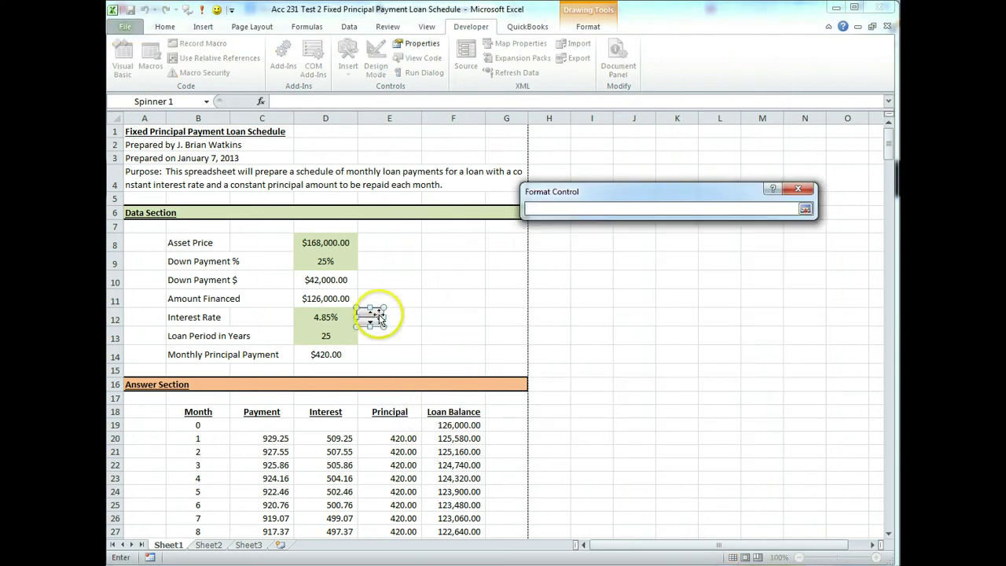
pyautogui.click(437, 319)
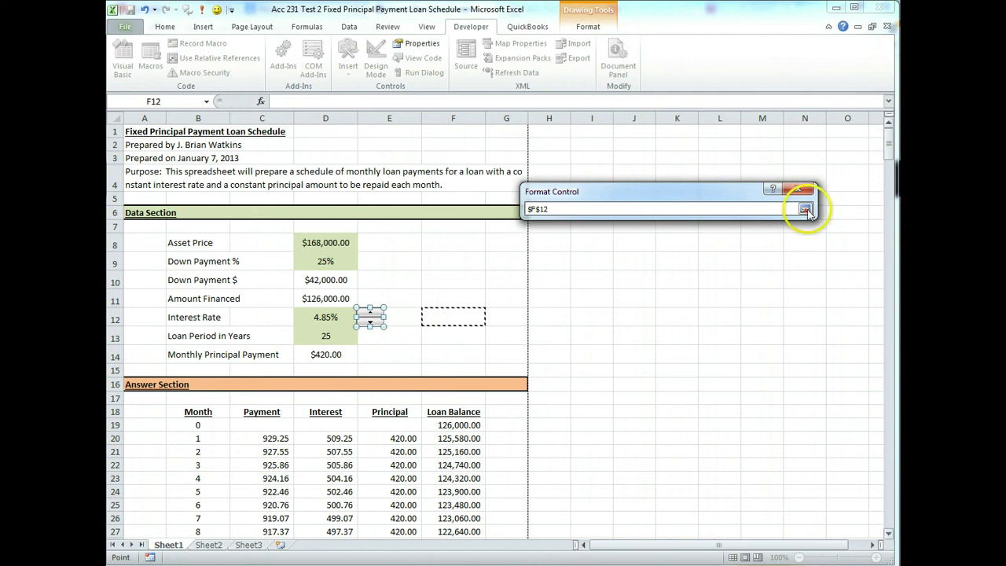
pyautogui.click(806, 209)
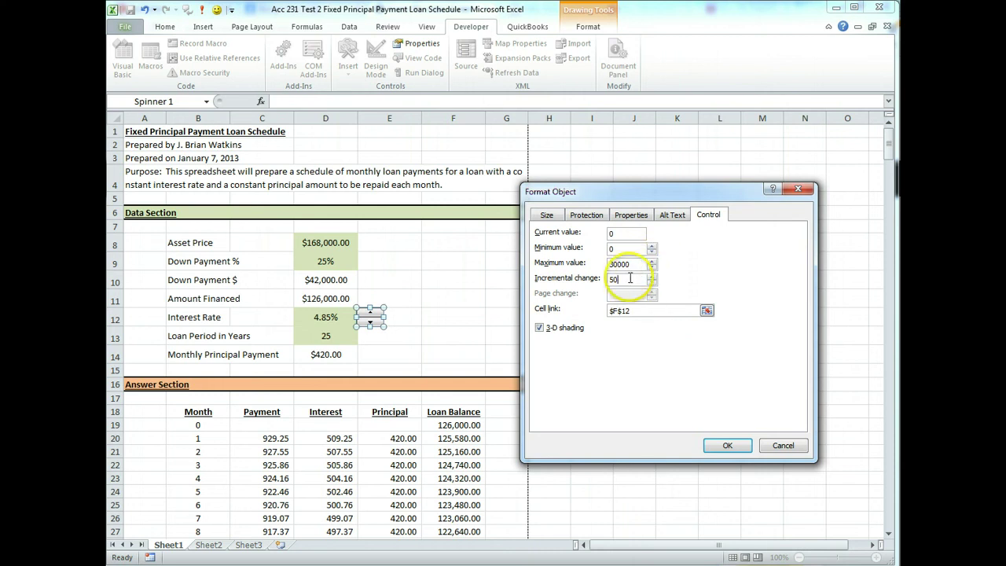
pyautogui.click(728, 447)
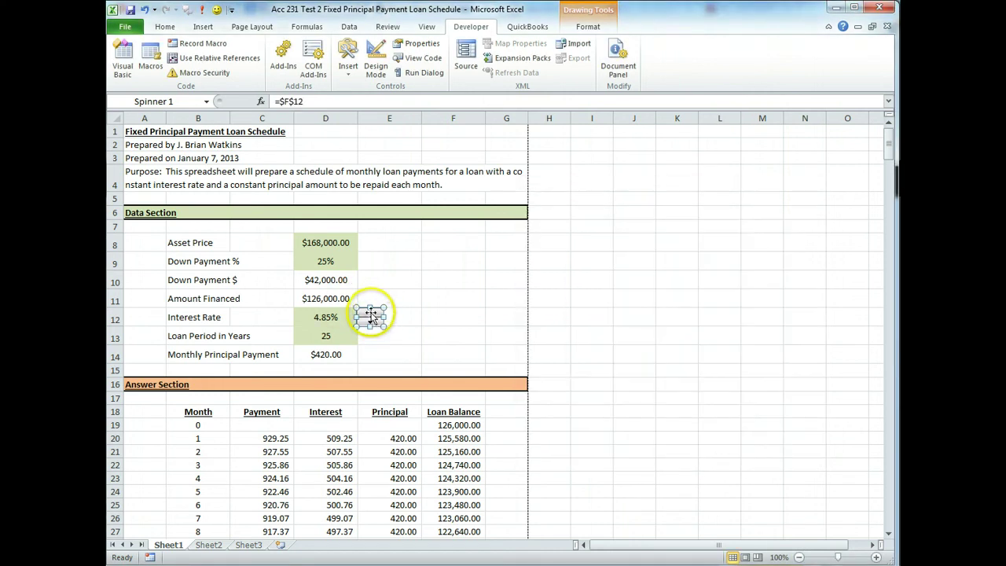
pyautogui.click(381, 352)
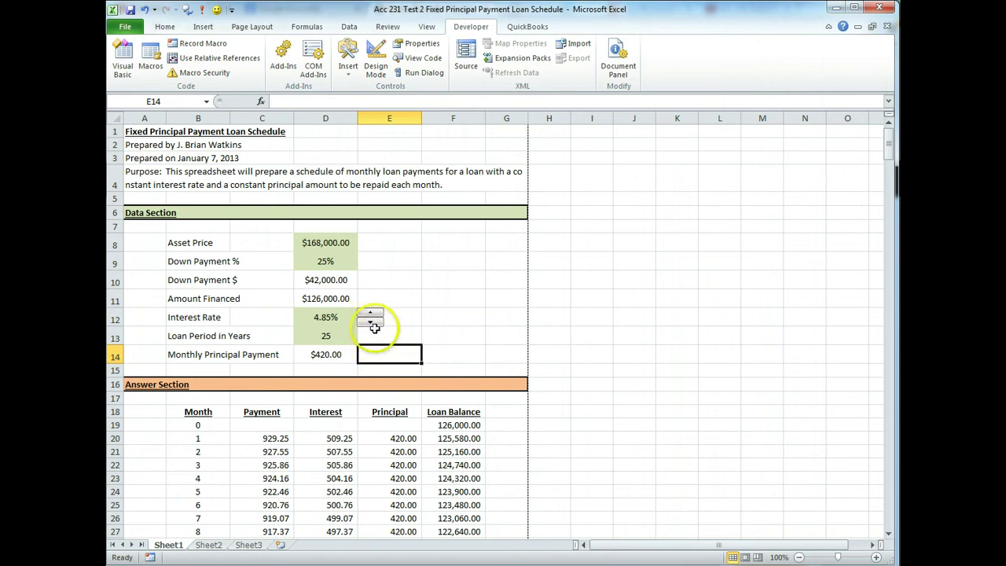
pyautogui.click(371, 316)
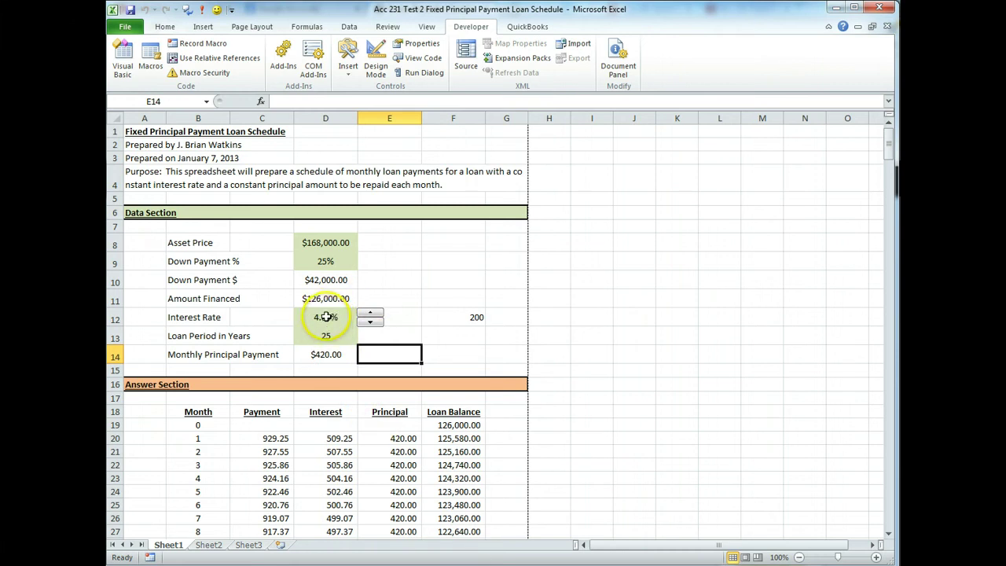
# - Remove the green fill from the Interest Rate value in cell D12
pyautogui.click(326, 319)
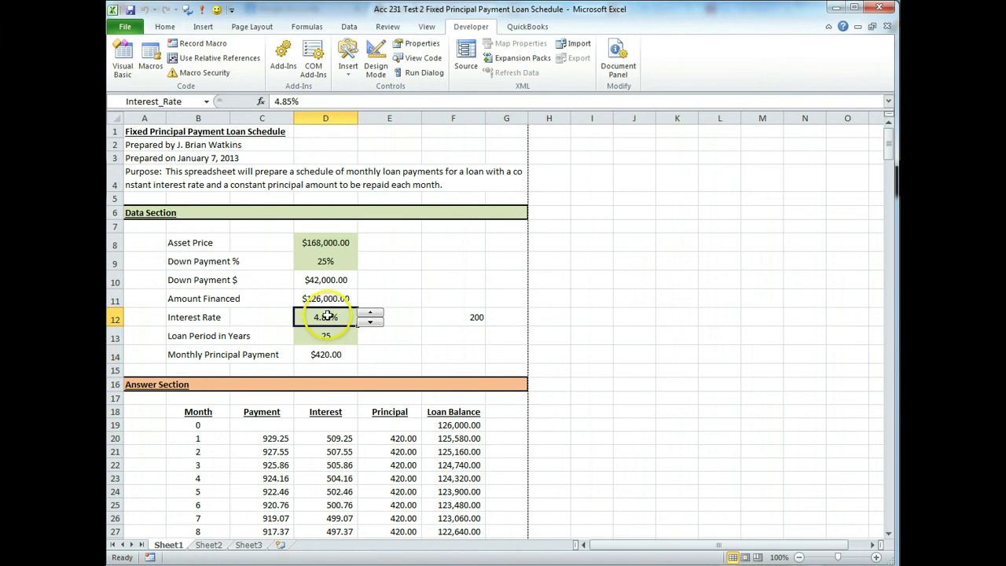
pyautogui.click(165, 27)
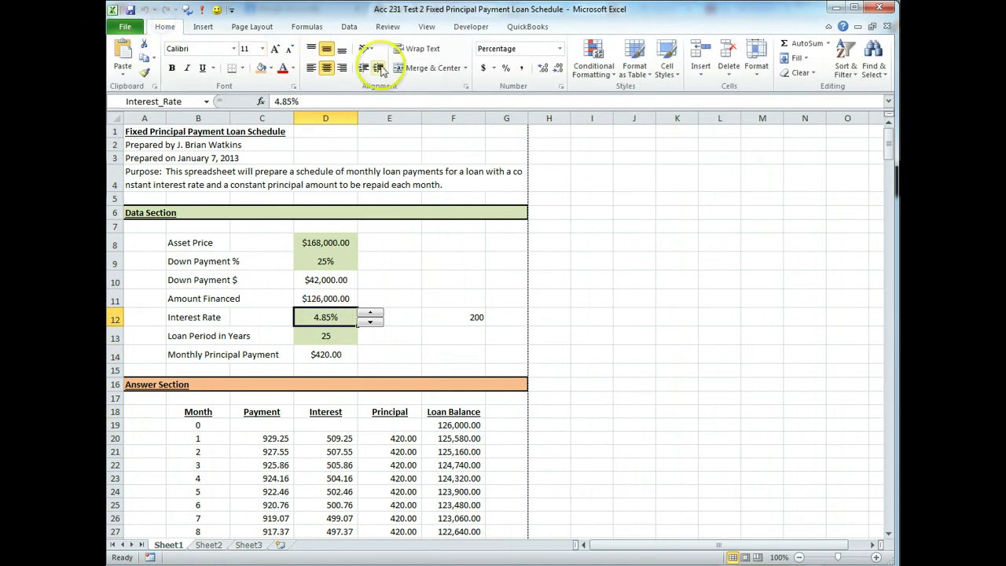
pyautogui.click(271, 67)
pyautogui.click(275, 178)
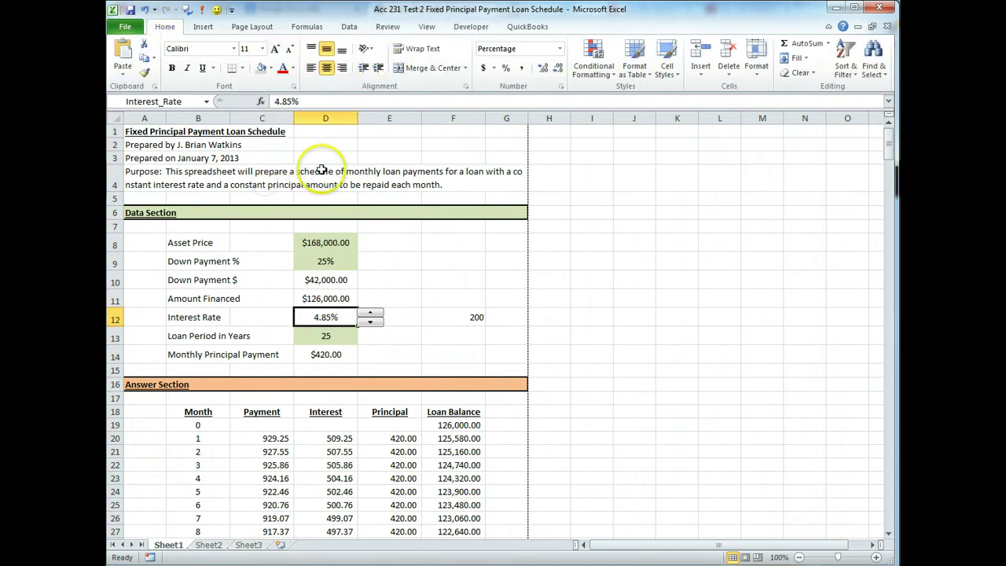
# - Replace the Interest Rate value in D12 with the formula =SpinnerValue/10000
pyautogui.moveTo(312, 101); pyautogui.dragTo(274, 102)
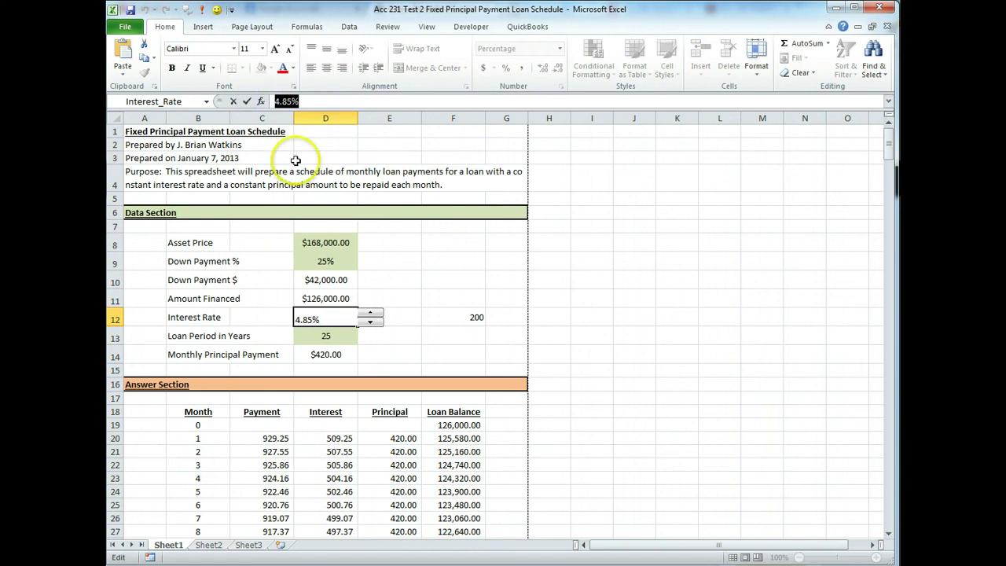
pyautogui.write('=')
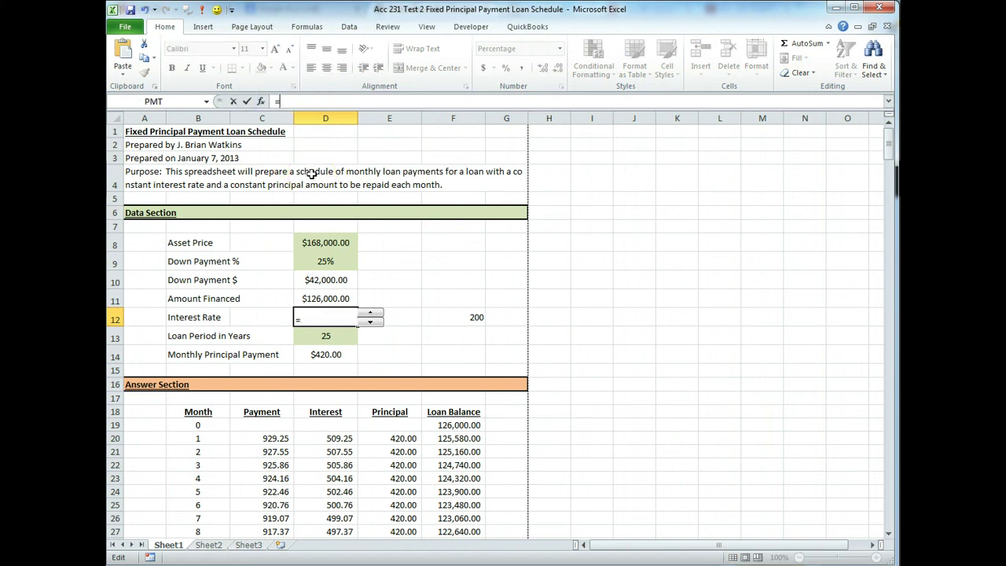
pyautogui.write('s')
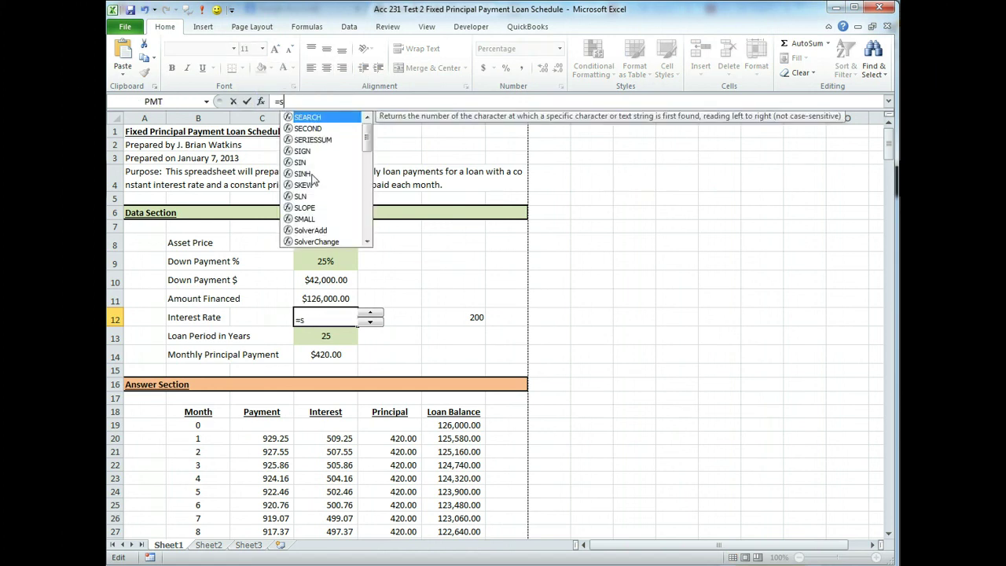
pyautogui.write('pinnt')
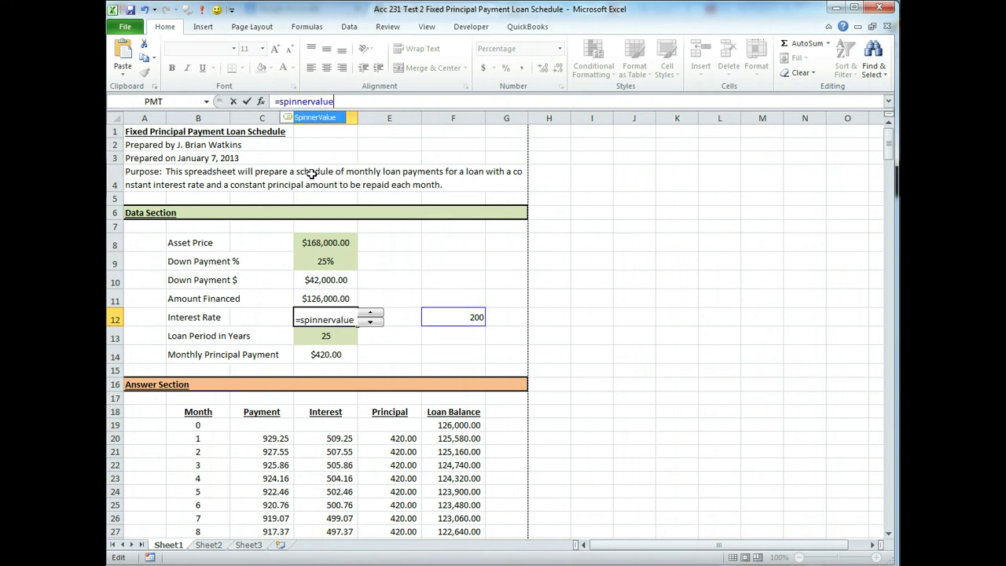
pyautogui.write('/10000')
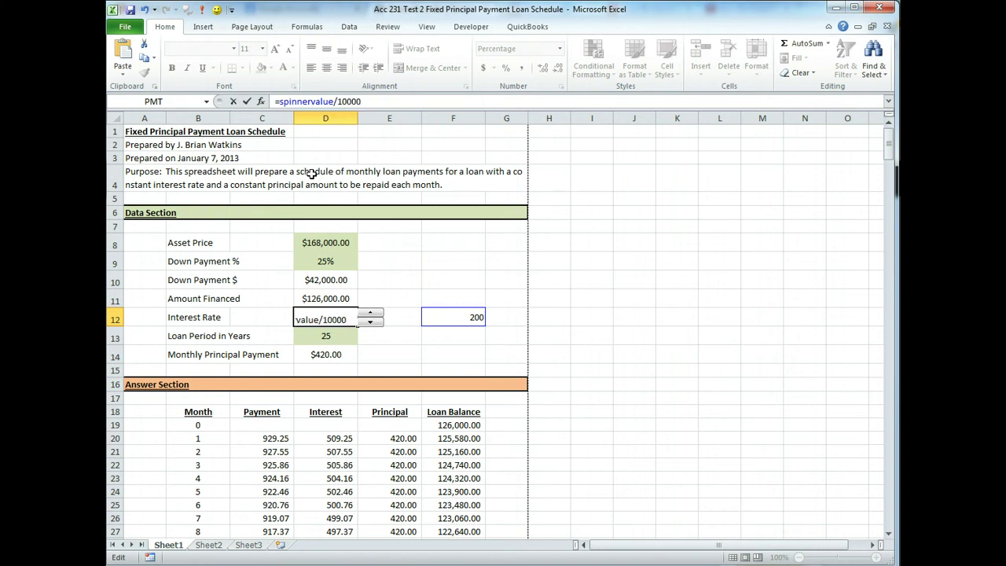
pyautogui.press('Return')
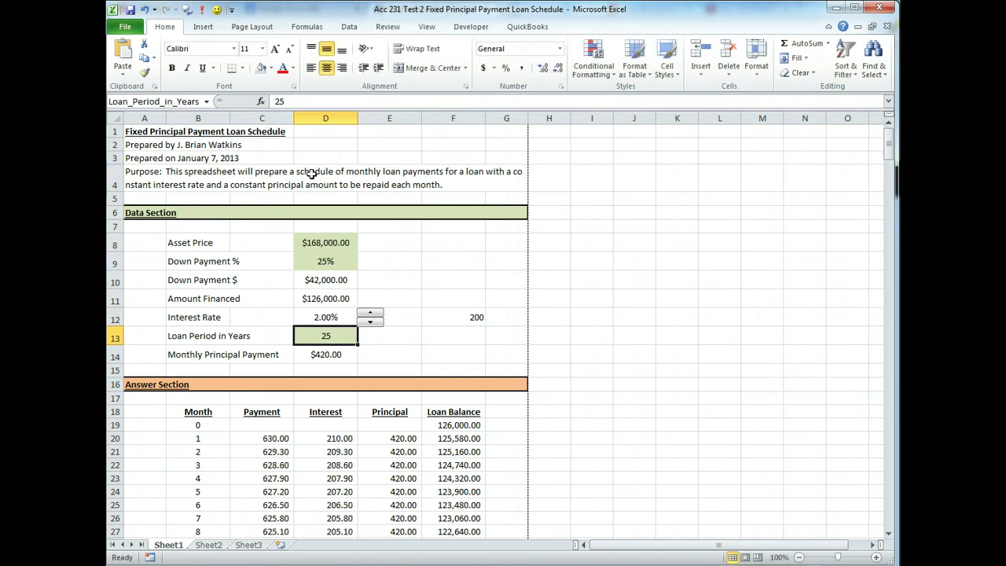
# - Raise the interest rate to 9.00% with the spinner
pyautogui.click(375, 314)
pyautogui.click(376, 314)
pyautogui.click(376, 314)
pyautogui.click(376, 314)
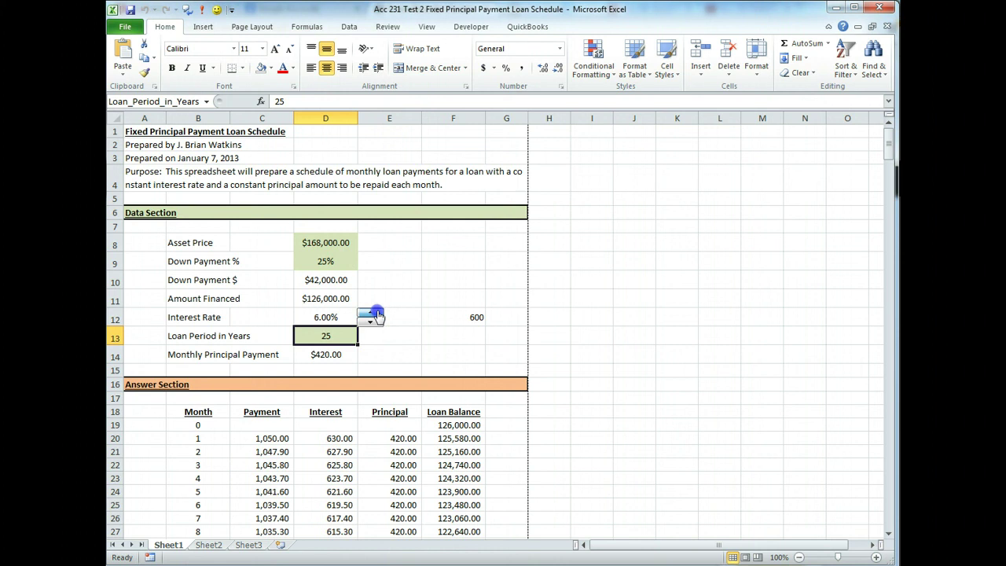
pyautogui.click(376, 314)
pyautogui.click(375, 314)
pyautogui.click(375, 314)
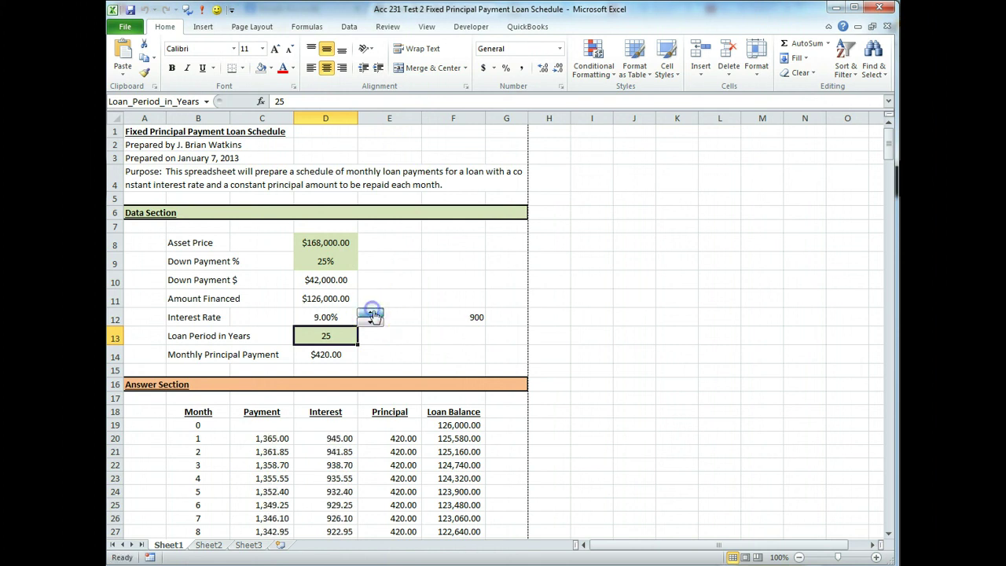
# - Change the divisor in the Interest Rate formula in D12 to 100000
pyautogui.click(337, 316)
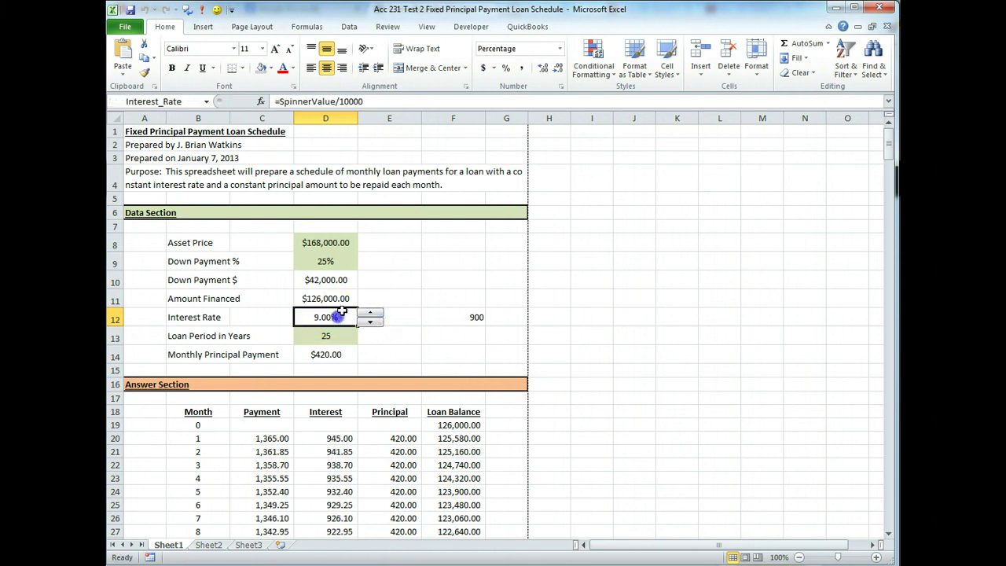
pyautogui.click(381, 101)
pyautogui.write('0')
pyautogui.press('Return')
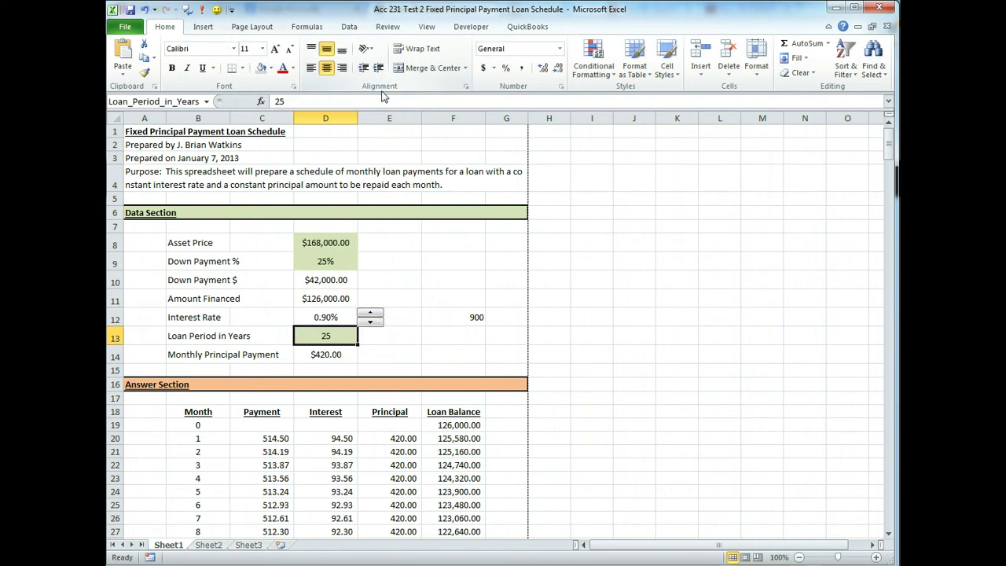
# - Raise the interest rate to 4.85% with the spinner
pyautogui.click(375, 313)
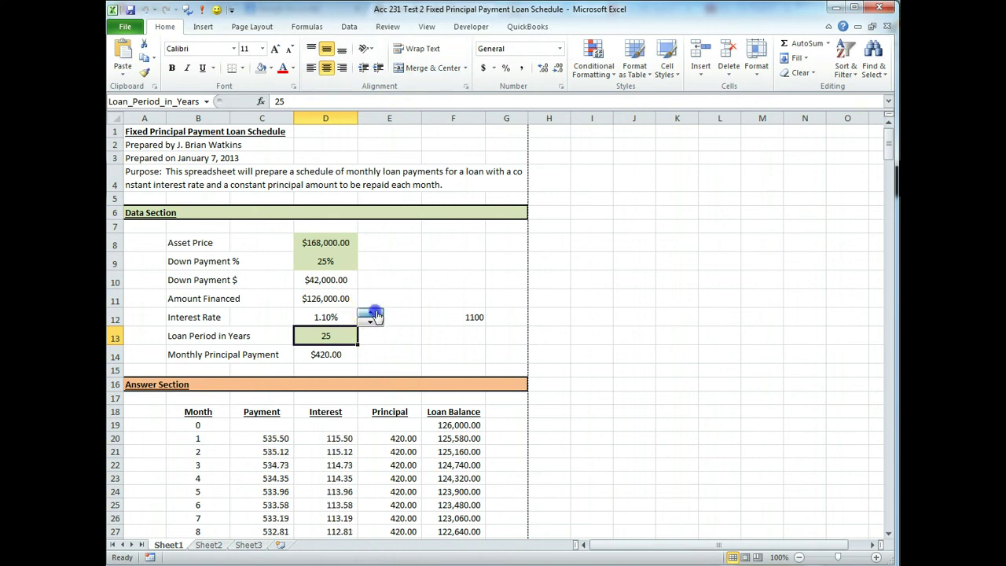
pyautogui.click(375, 313)
pyautogui.click(375, 313)
pyautogui.click(375, 313)
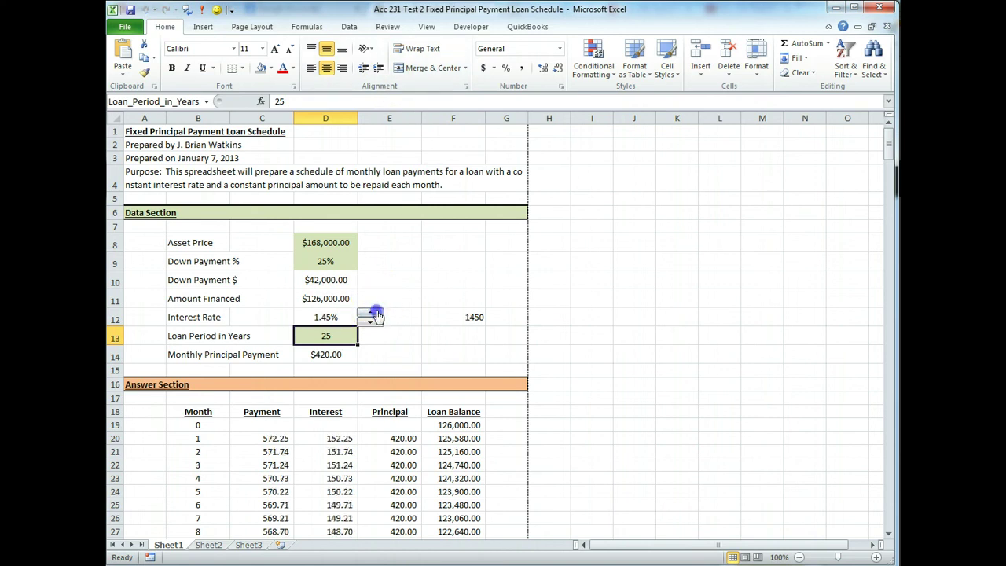
pyautogui.click(375, 313)
pyautogui.click(375, 313)
pyautogui.click(375, 313)
pyautogui.click(375, 313)
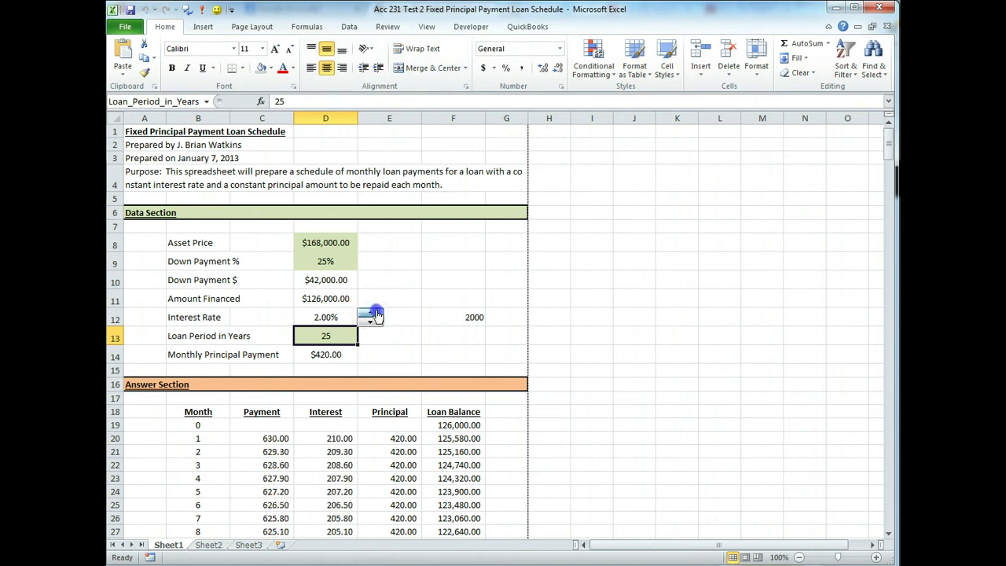
pyautogui.click(376, 314)
pyautogui.click(376, 314)
pyautogui.click(376, 314)
pyautogui.click(375, 314)
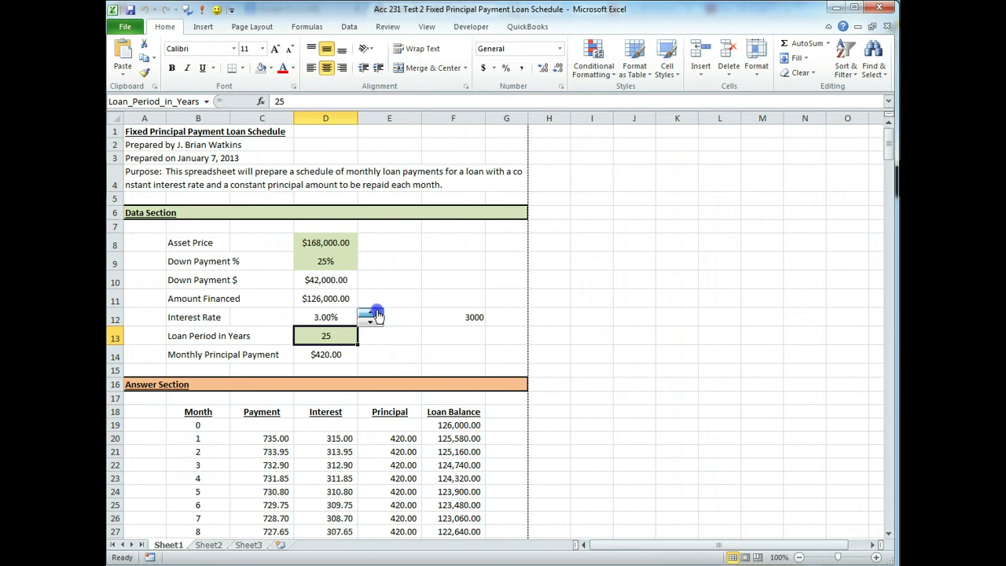
pyautogui.click(376, 314)
pyautogui.click(376, 314)
pyautogui.click(376, 314)
pyautogui.click(376, 313)
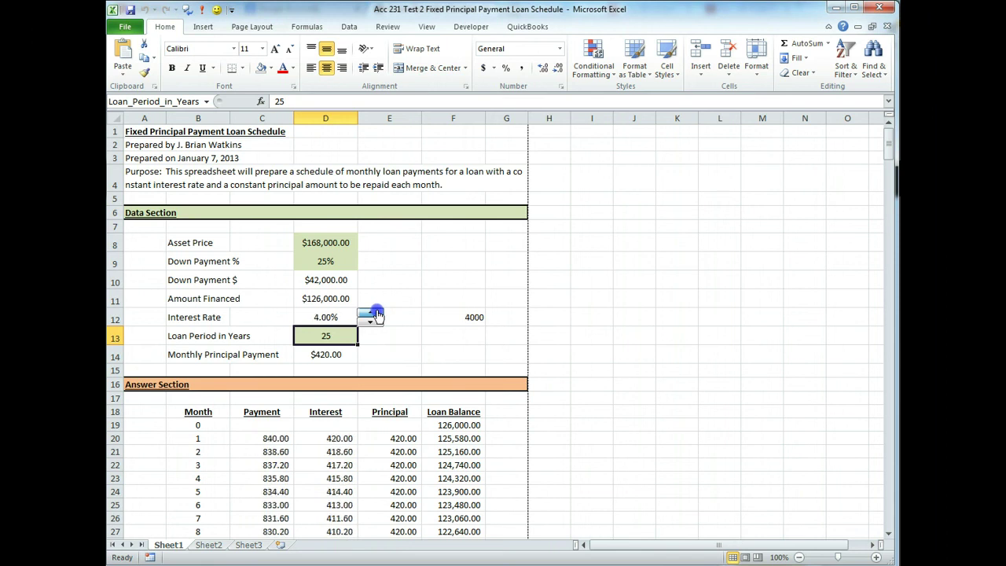
pyautogui.click(376, 314)
pyautogui.click(376, 313)
pyautogui.click(376, 314)
pyautogui.click(374, 313)
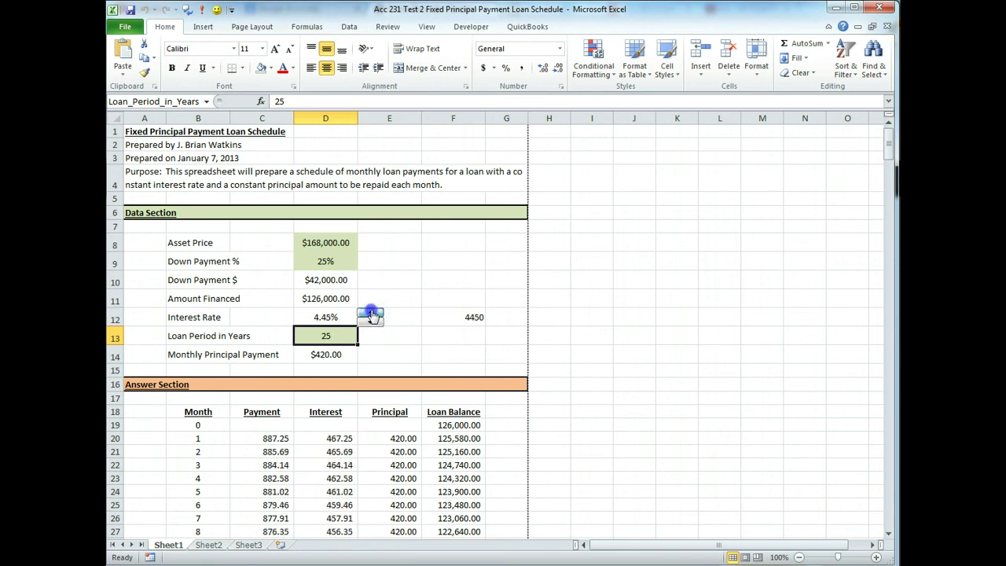
pyautogui.click(375, 313)
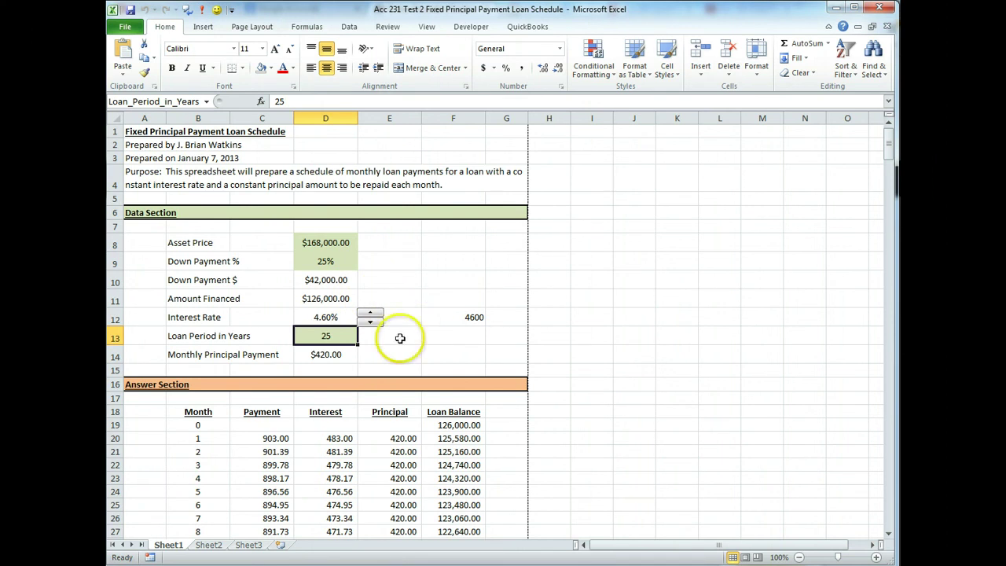
pyautogui.click(372, 313)
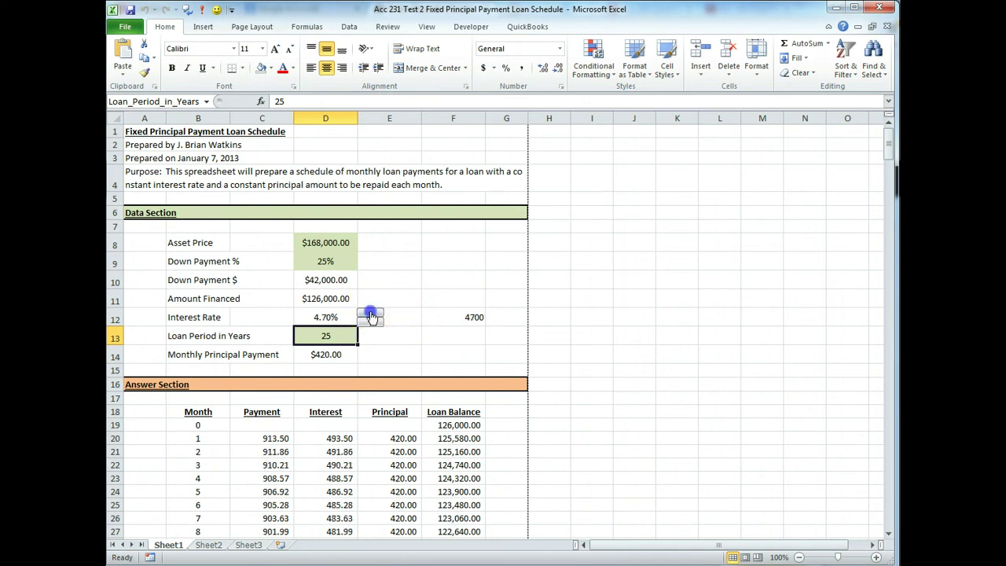
pyautogui.click(371, 313)
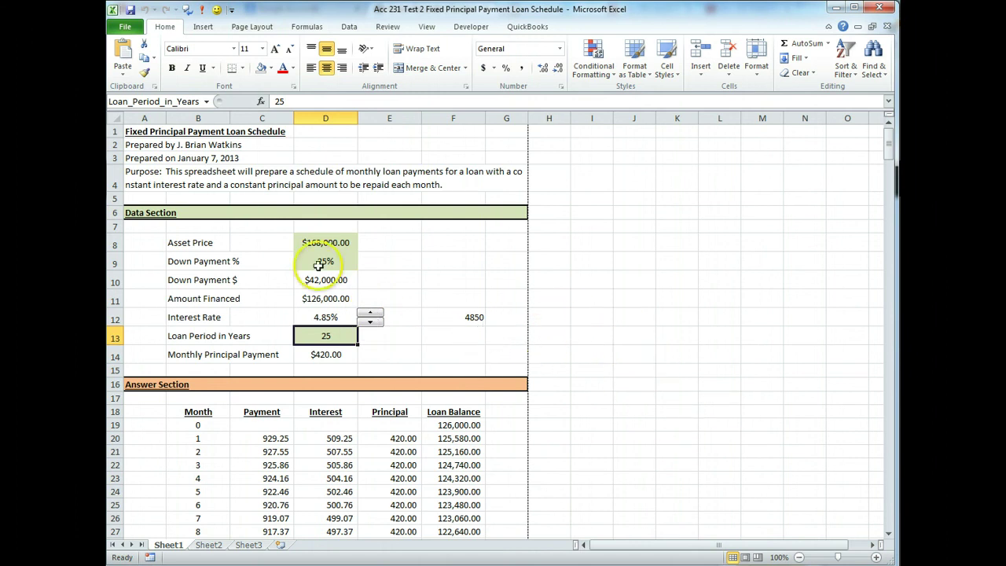
# - Redefine the name SpinnerValue so that it refers to =Sheet1!$E$12
pyautogui.click(308, 26)
pyautogui.click(480, 75)
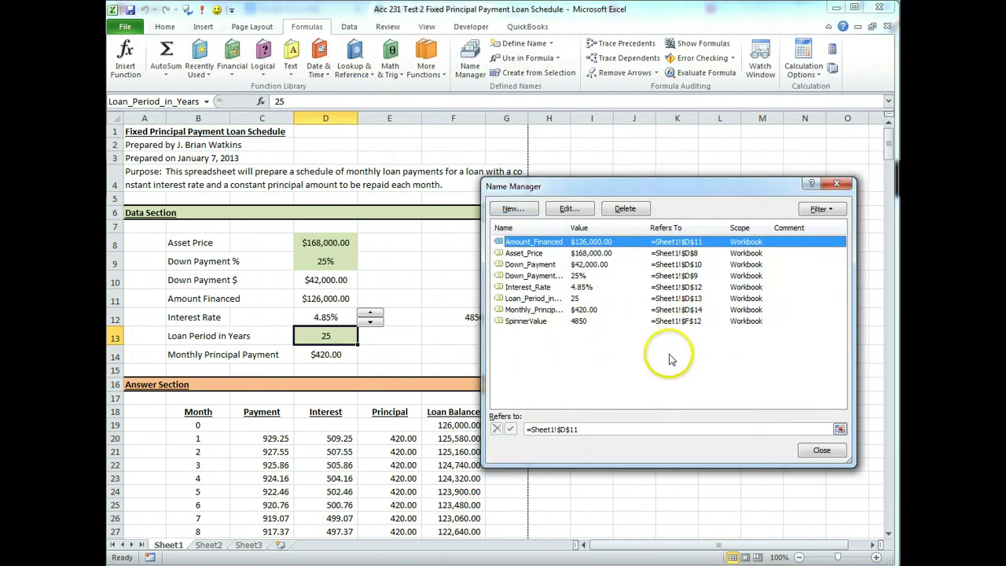
pyautogui.click(529, 320)
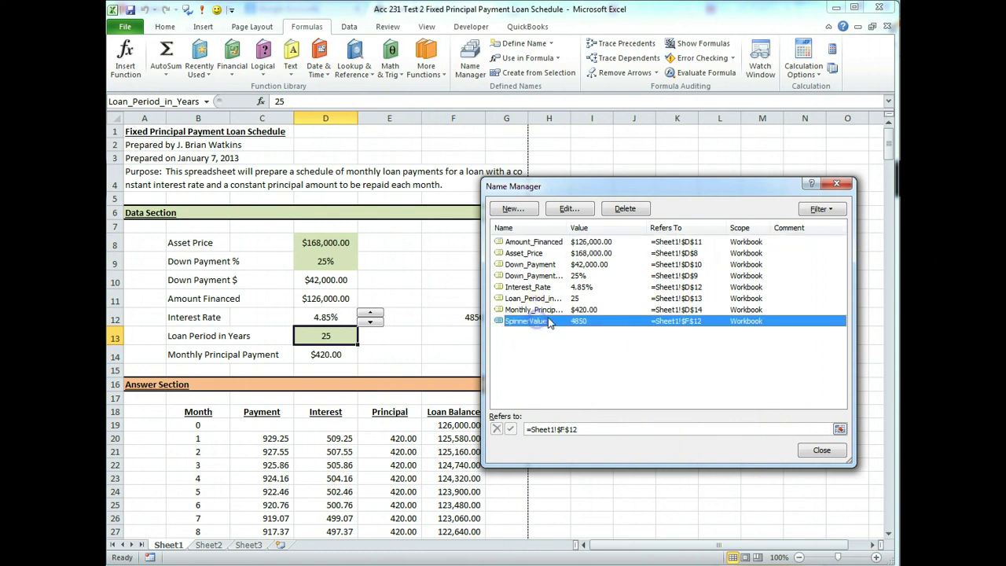
pyautogui.click(572, 209)
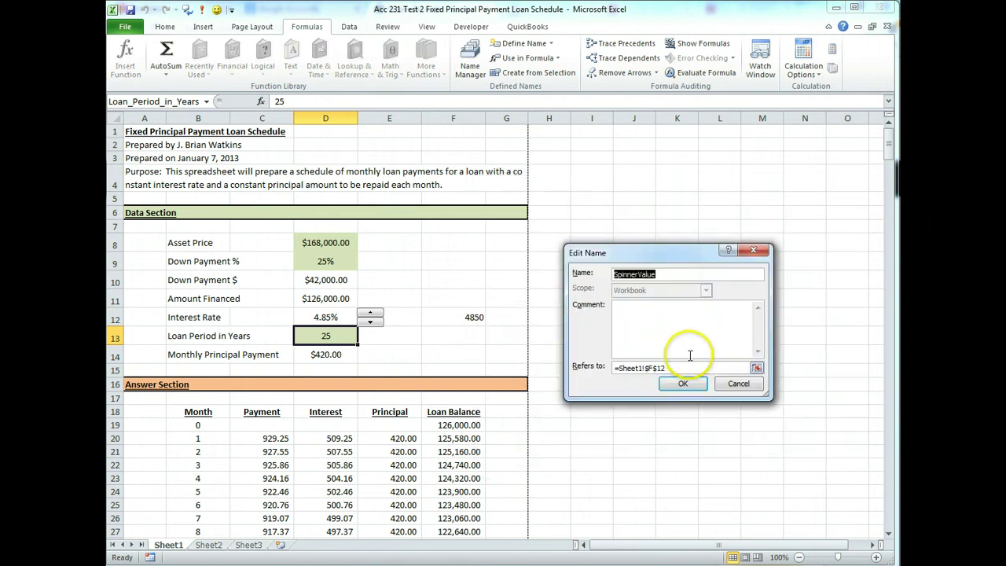
pyautogui.click(661, 368)
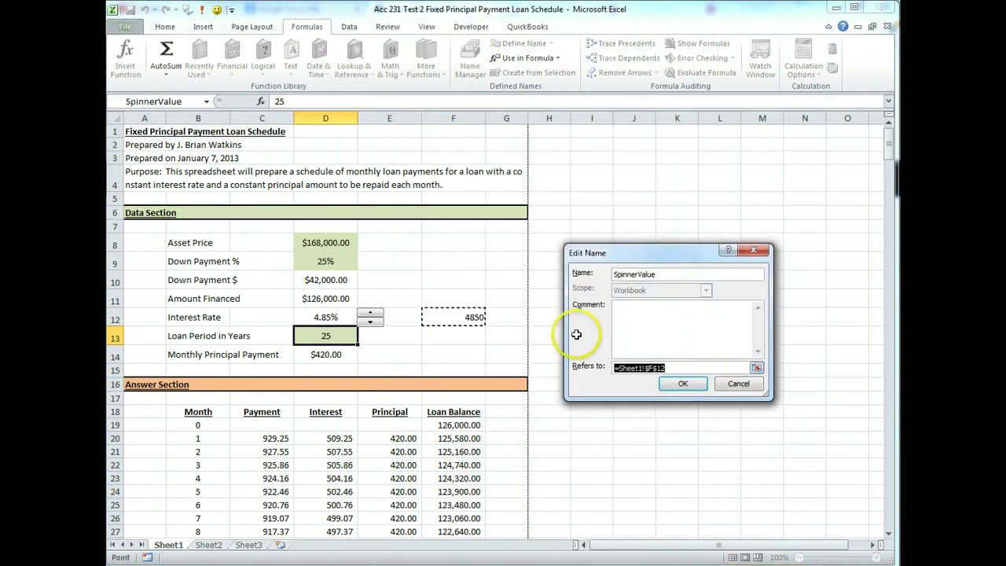
pyautogui.click(651, 368)
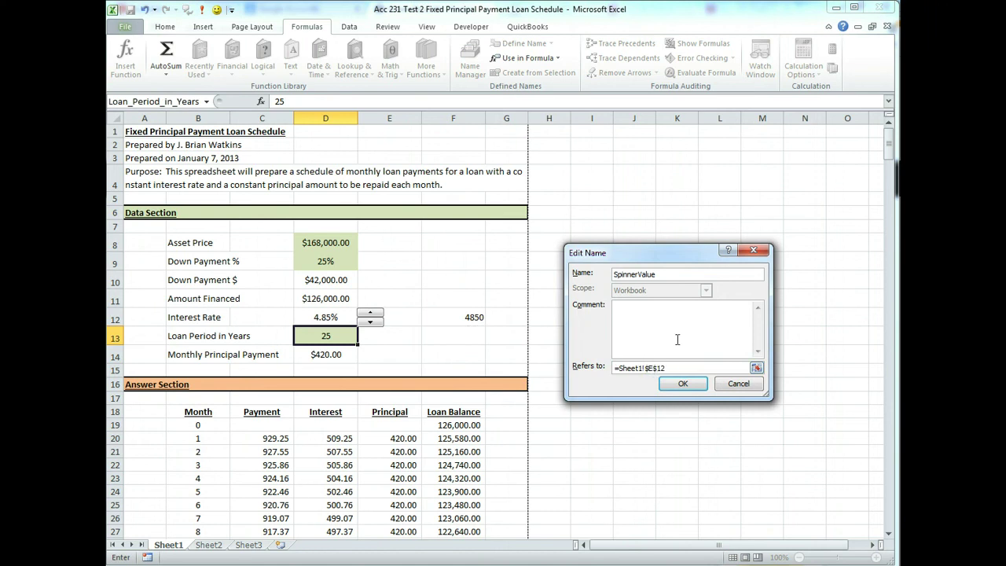
pyautogui.press('Return')
pyautogui.click(822, 450)
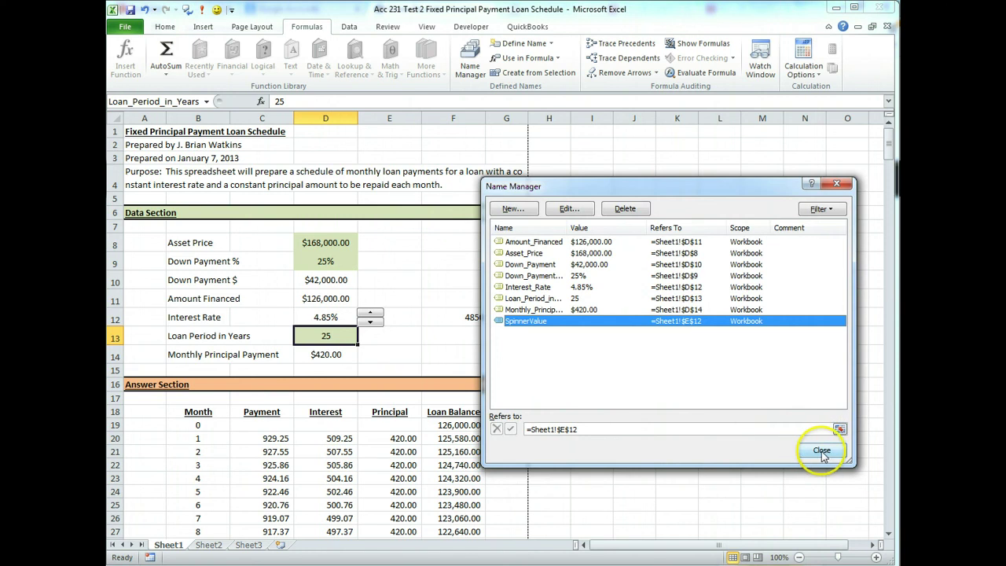
# - Change the cell link of the Interest Rate spinner to $E$12
pyautogui.click(462, 319)
pyautogui.click(395, 320)
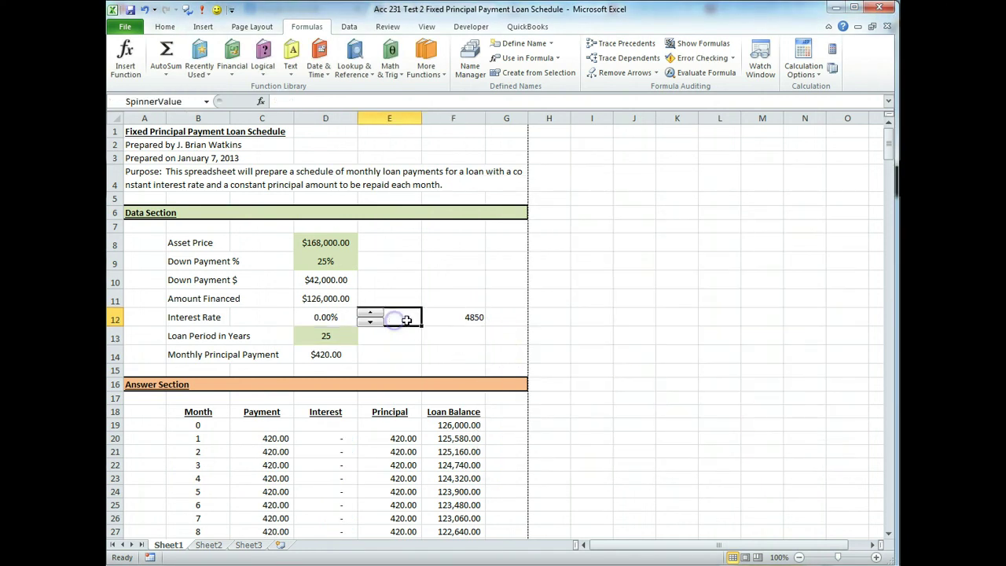
pyautogui.rightClick(371, 315)
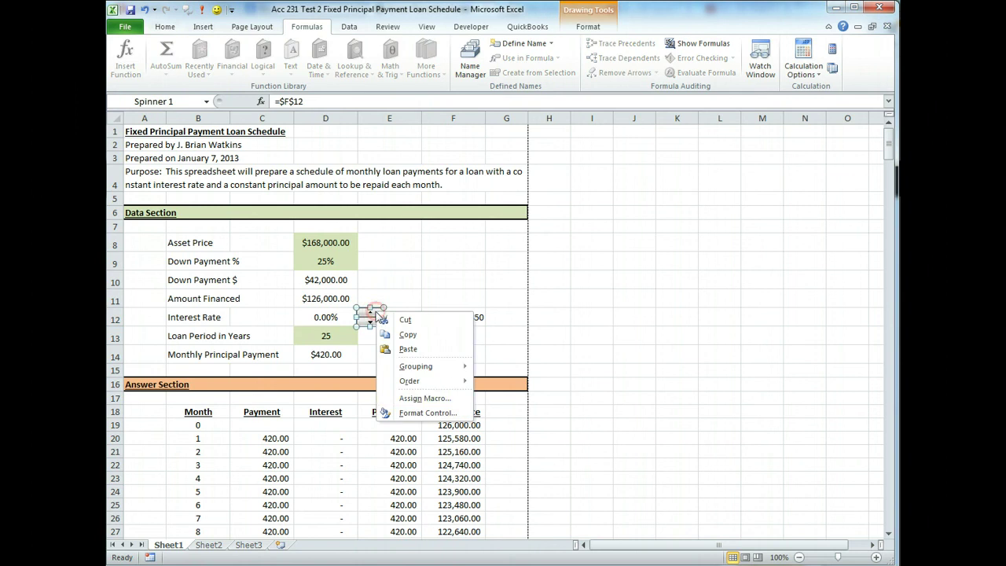
pyautogui.click(427, 413)
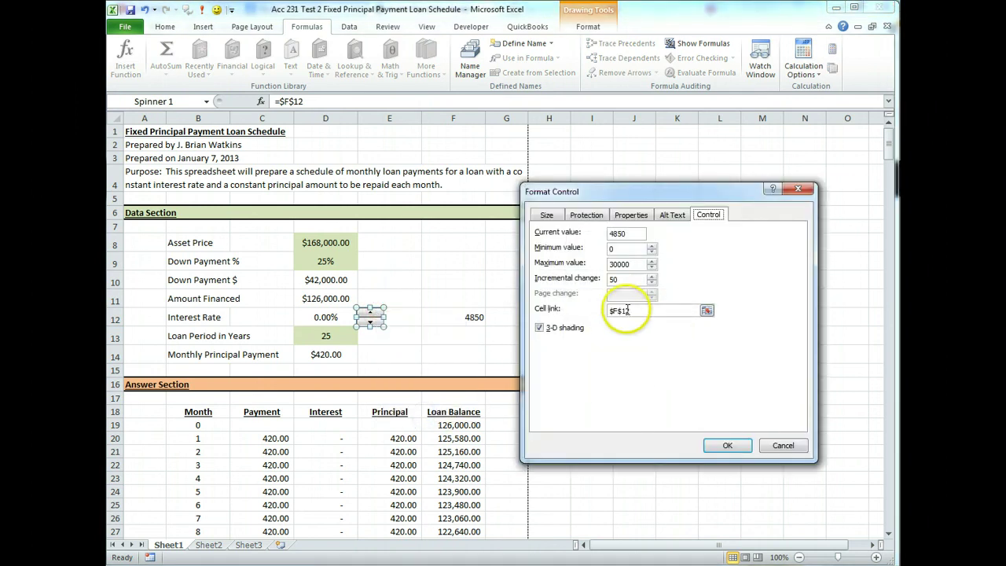
pyautogui.click(619, 313)
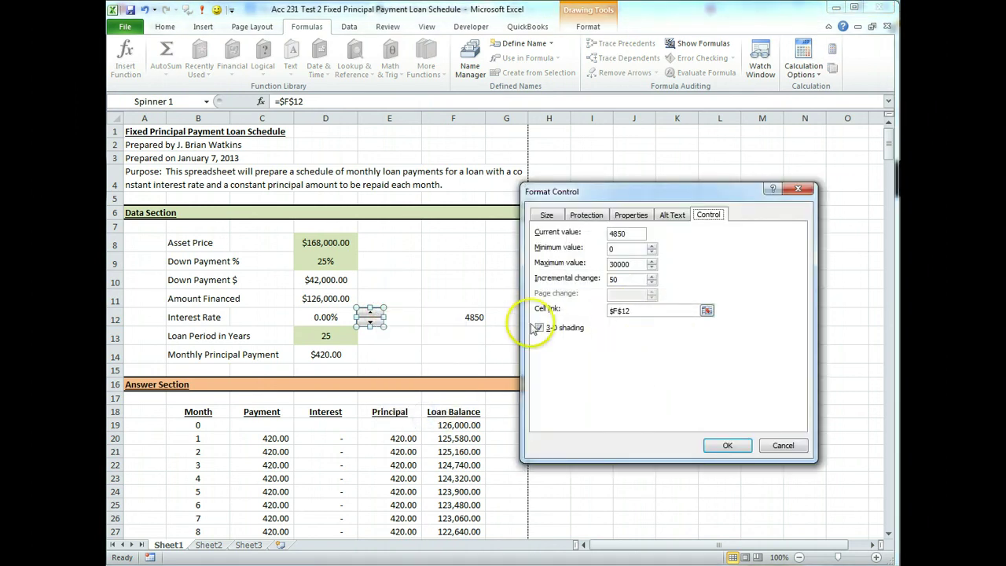
pyautogui.click(706, 312)
pyautogui.click(401, 319)
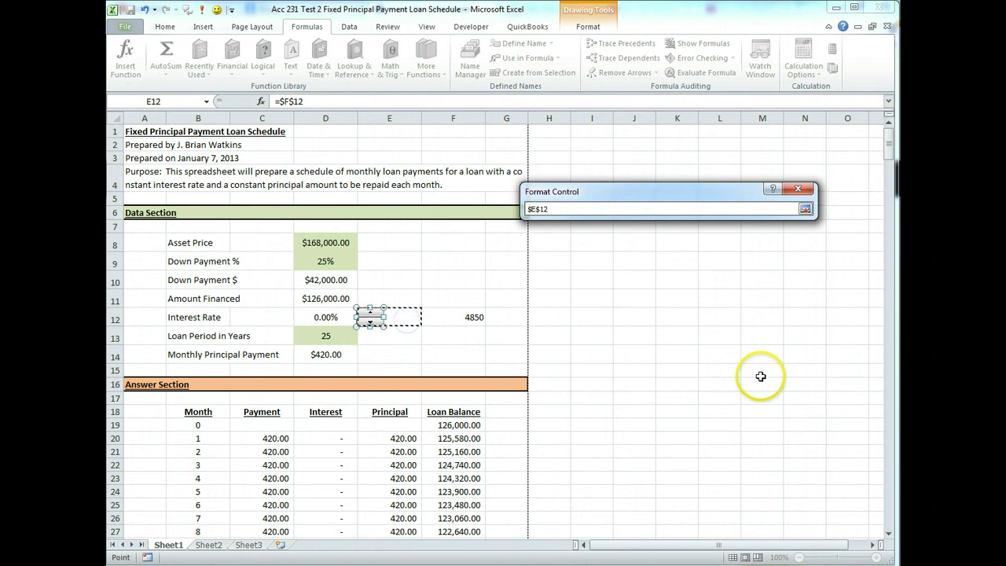
pyautogui.press('Return')
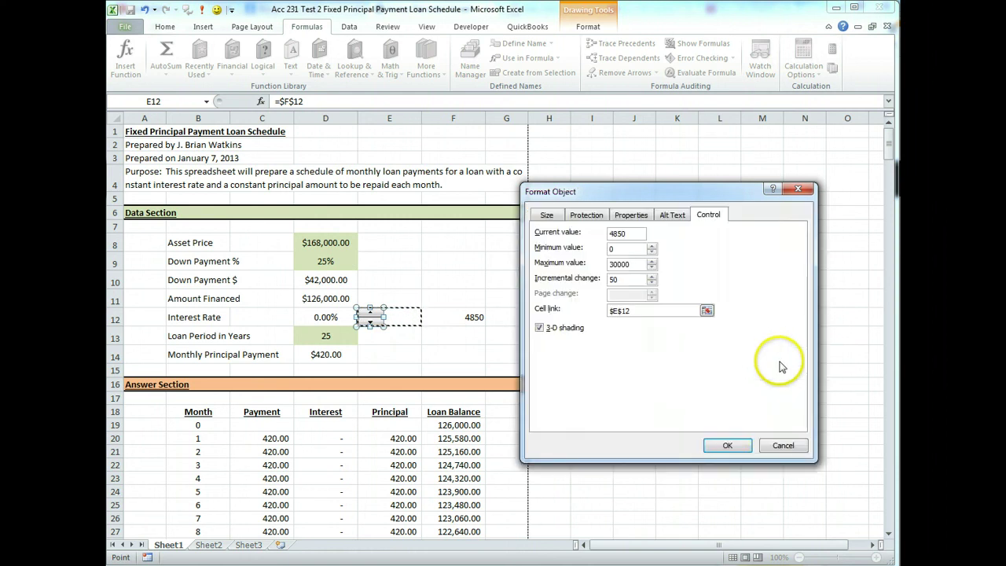
pyautogui.click(737, 444)
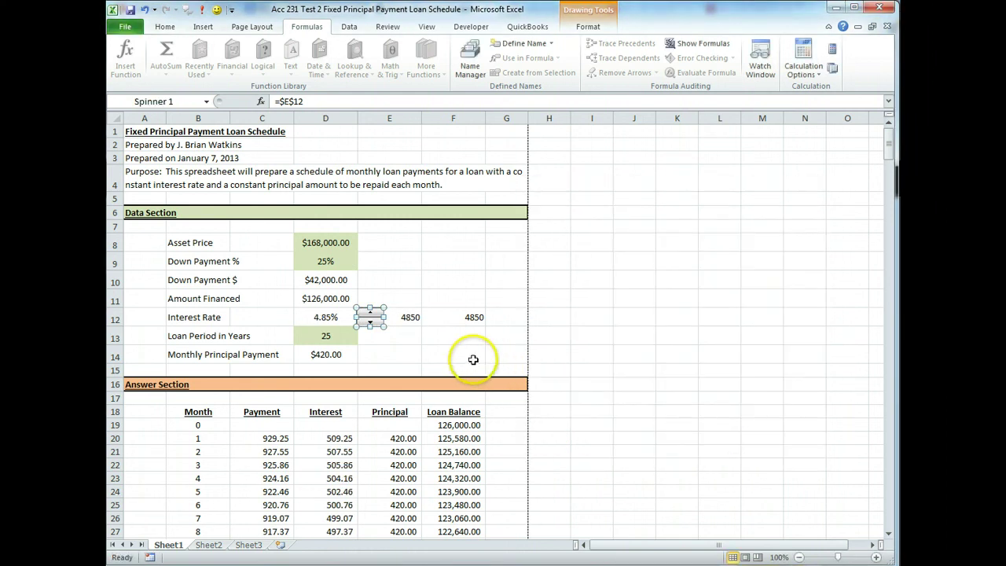
# - Clear the old linked value from F12 and left-align E12 so its value sits behind the spinner
pyautogui.click(471, 317)
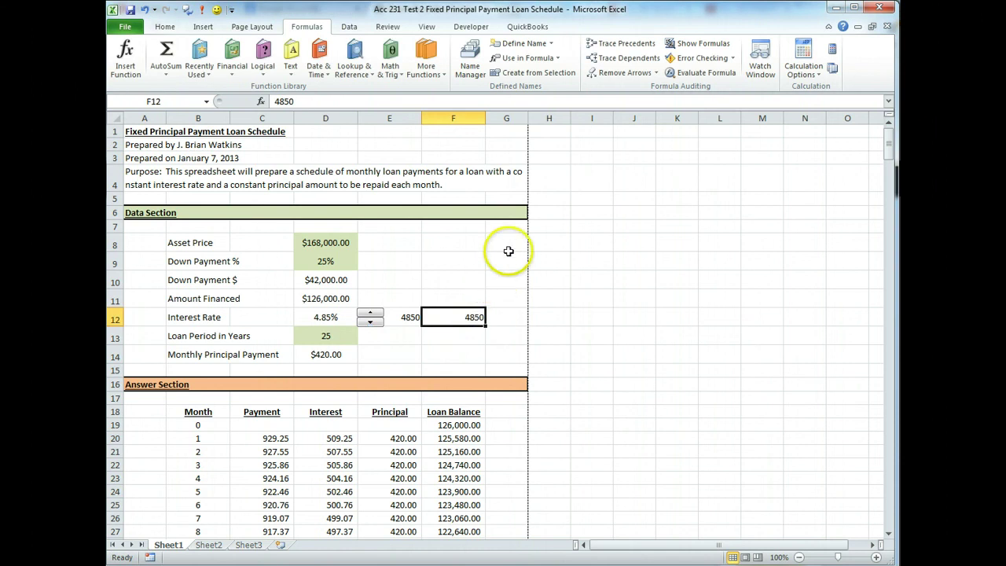
pyautogui.press('BackSpace')
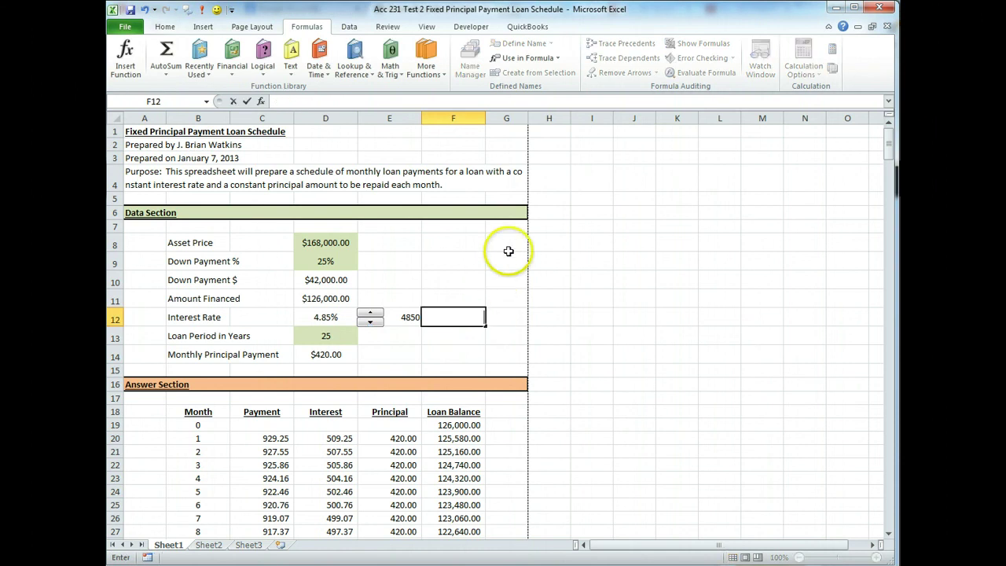
pyautogui.click(402, 324)
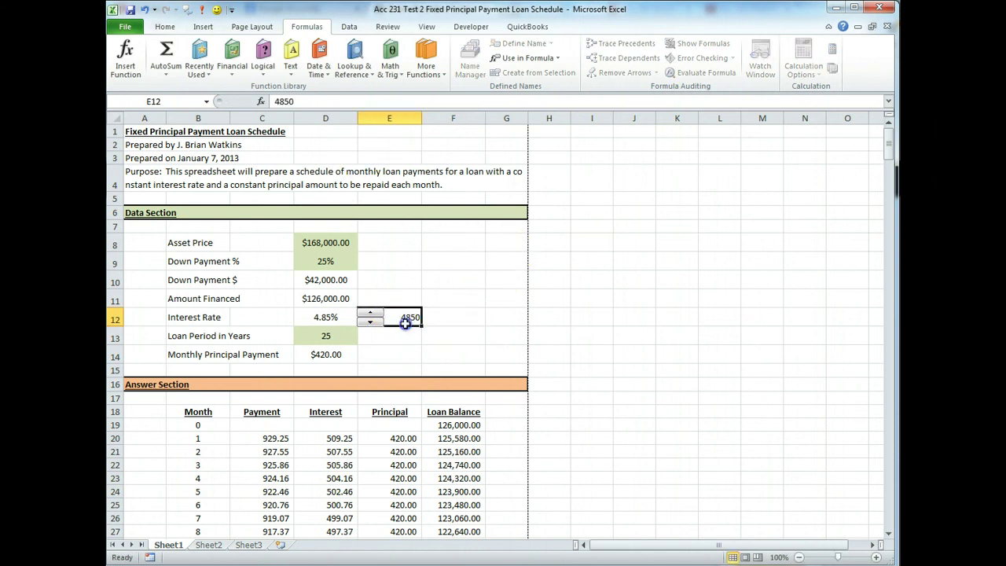
pyautogui.click(165, 28)
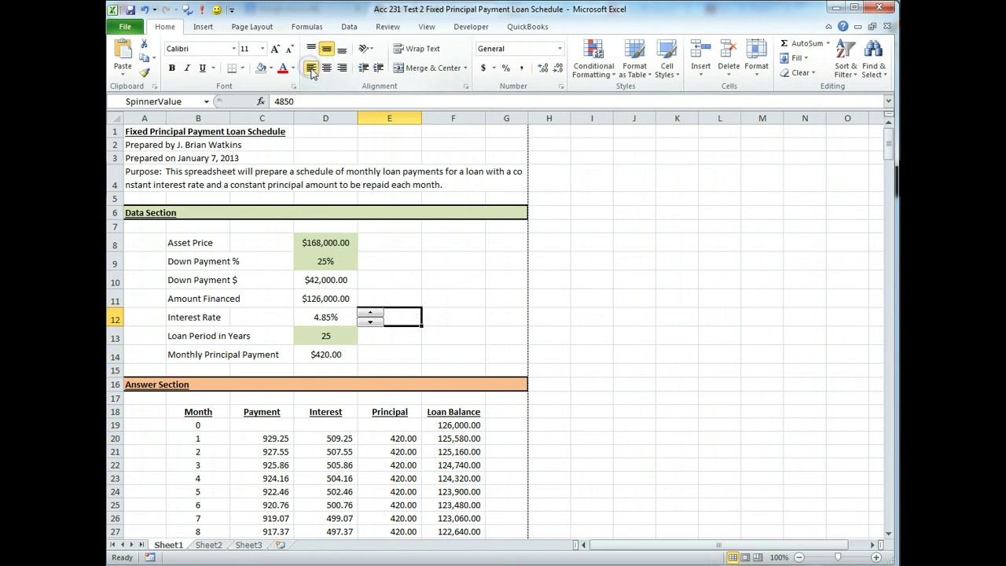
pyautogui.click(519, 319)
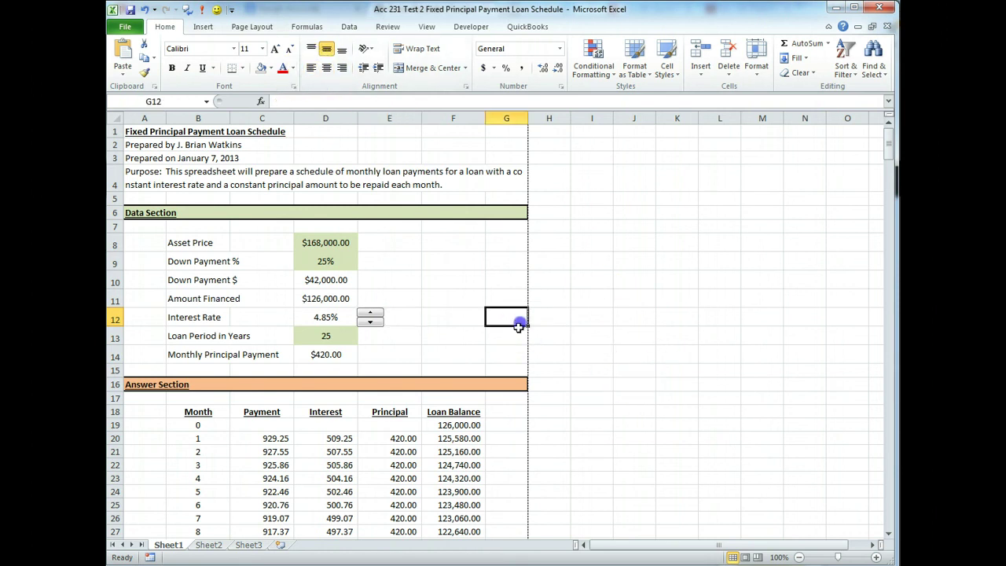
# - Raise the interest rate to 5.10% with the spinner
pyautogui.click(366, 303)
pyautogui.click(368, 312)
pyautogui.click(367, 312)
pyautogui.click(368, 312)
pyautogui.click(368, 312)
pyautogui.click(368, 312)
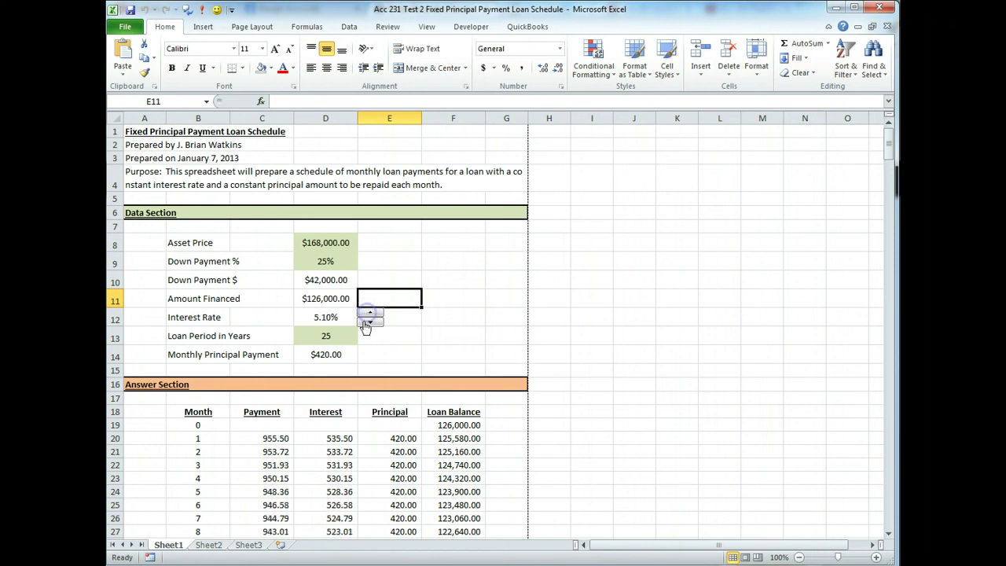
# - Step the interest rate down and back up with the spinner, ending at 4.90%
pyautogui.click(368, 323)
pyautogui.click(367, 322)
pyautogui.click(367, 322)
pyautogui.click(367, 323)
pyautogui.click(367, 322)
pyautogui.click(367, 322)
pyautogui.click(367, 323)
pyautogui.click(376, 313)
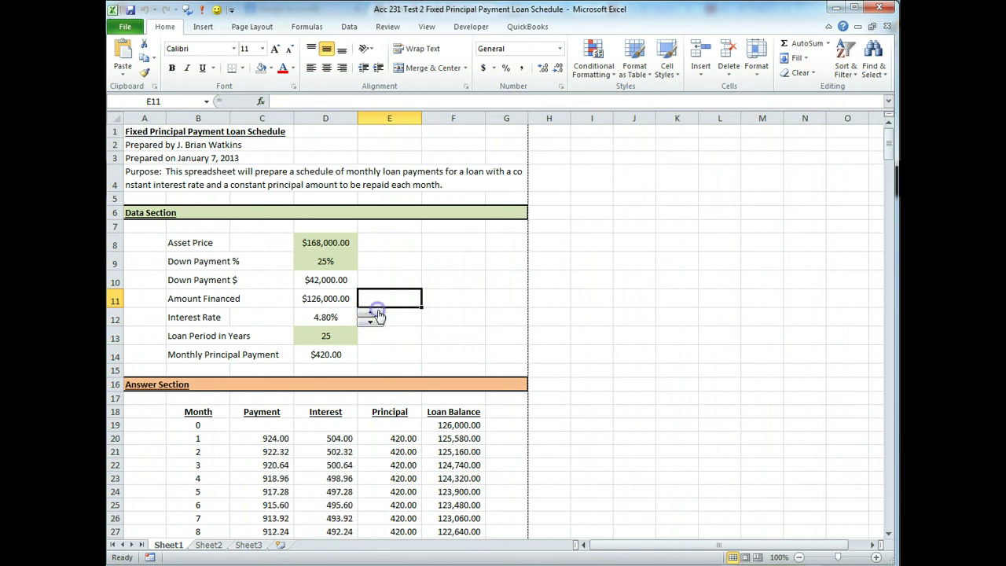
pyautogui.click(376, 313)
pyautogui.click(376, 313)
pyautogui.click(629, 316)
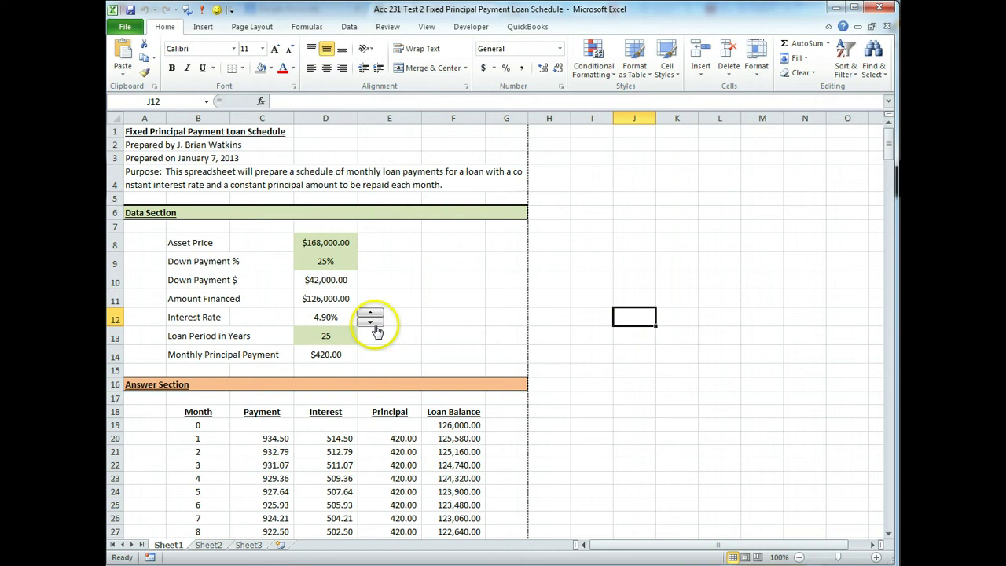
# - Raise the interest rate to 5.55% with the spinner and bring it back down to 5.45%
pyautogui.click(370, 313)
pyautogui.click(371, 313)
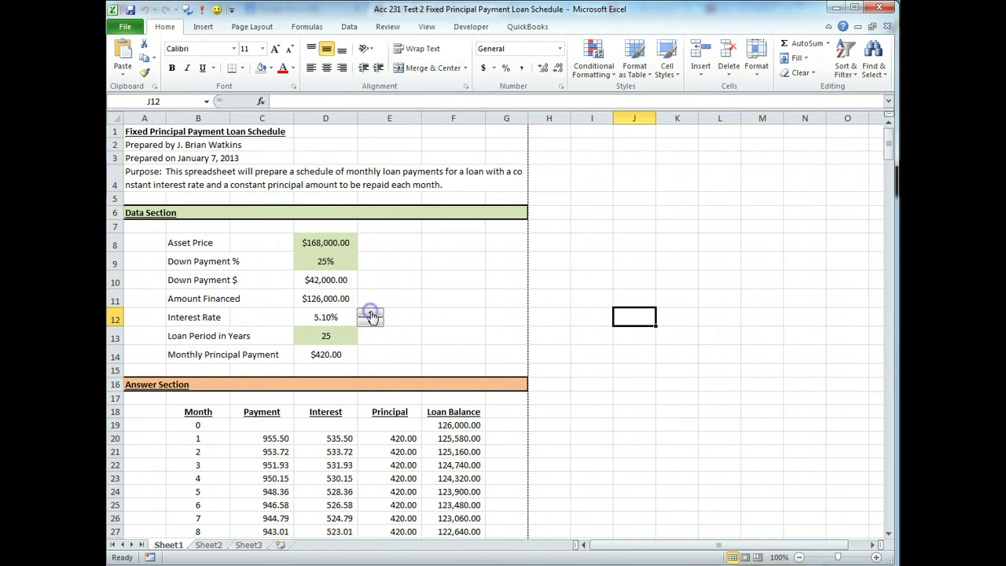
pyautogui.click(371, 313)
pyautogui.click(371, 313)
pyautogui.click(370, 313)
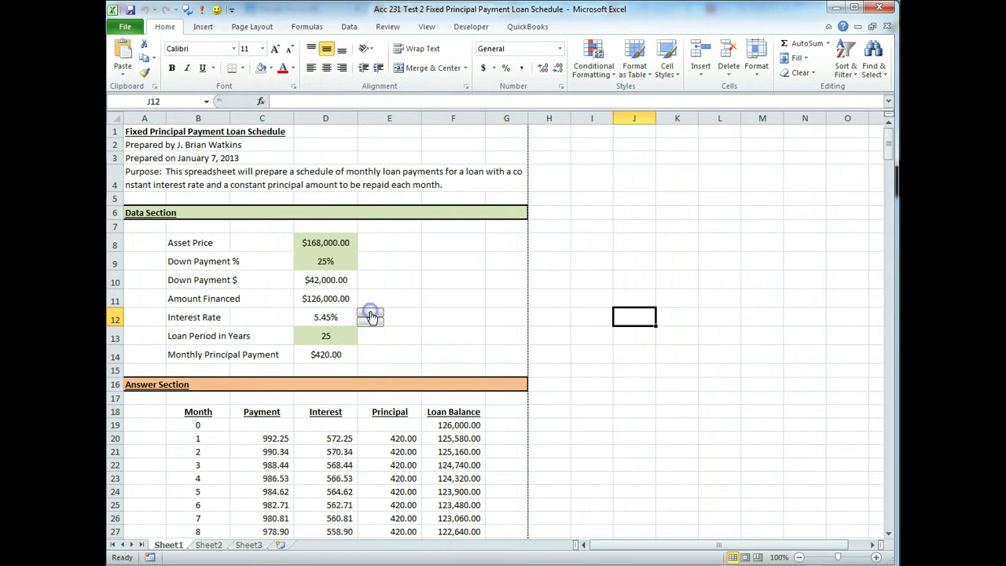
pyautogui.click(371, 315)
pyautogui.click(371, 314)
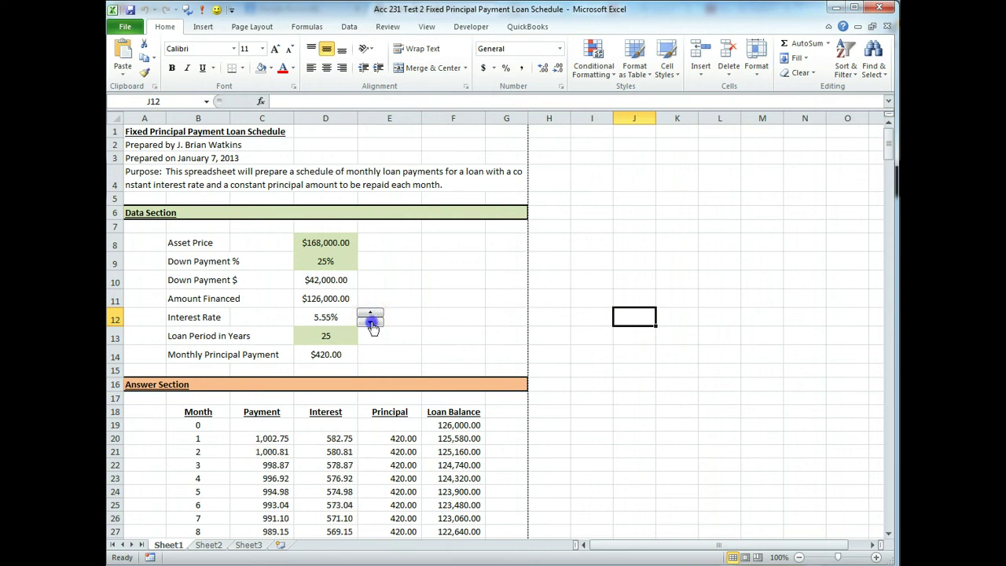
pyautogui.click(371, 323)
pyautogui.click(372, 323)
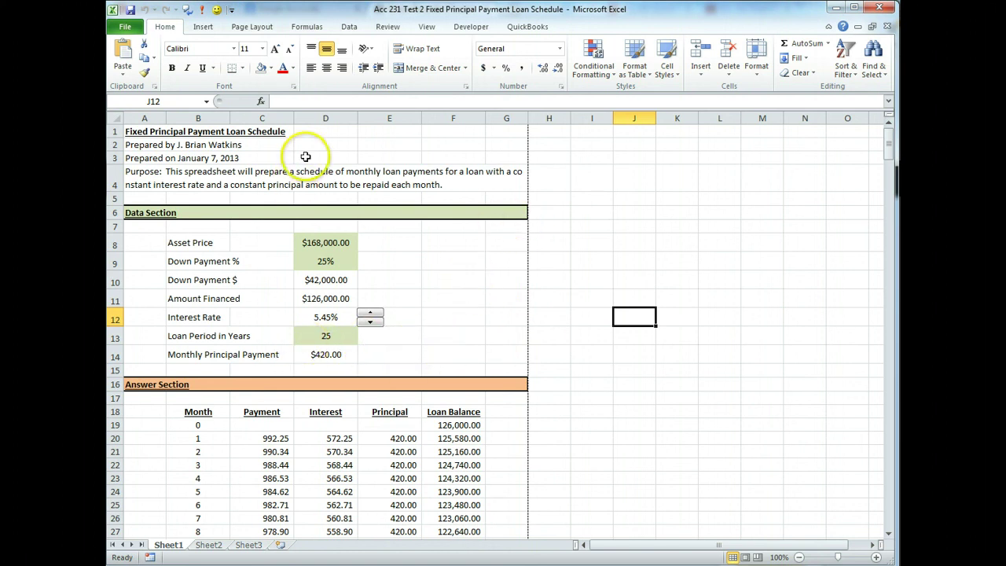
# - Draw a second form-control spinner in E13 beside Loan Period in Years, the same width as the one above
pyautogui.click(394, 335)
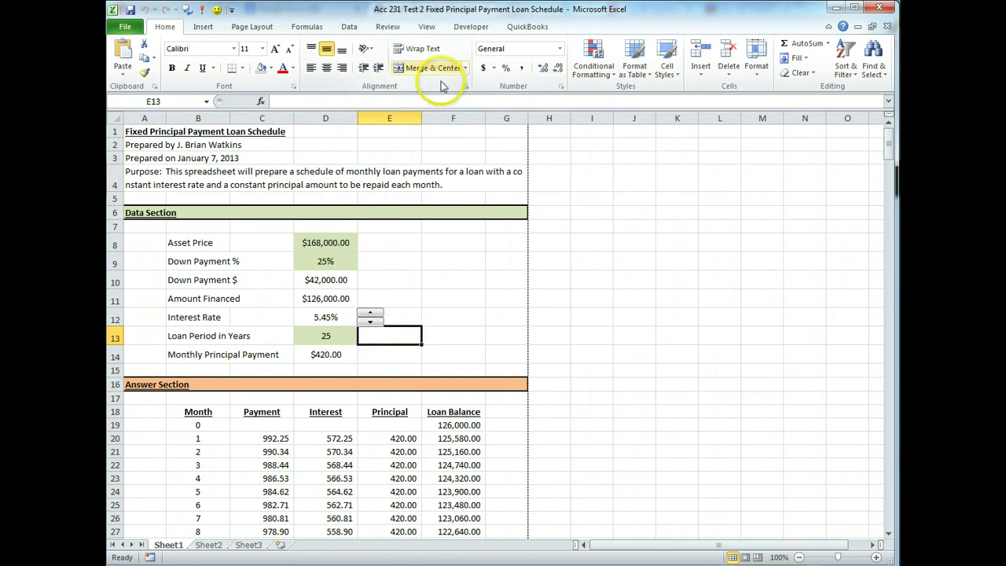
pyautogui.click(471, 26)
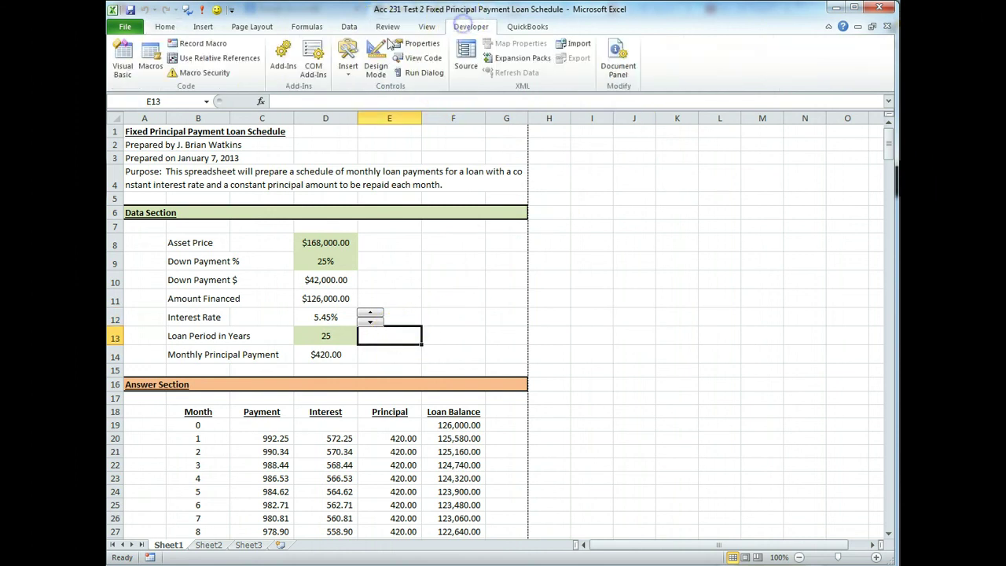
pyautogui.click(350, 59)
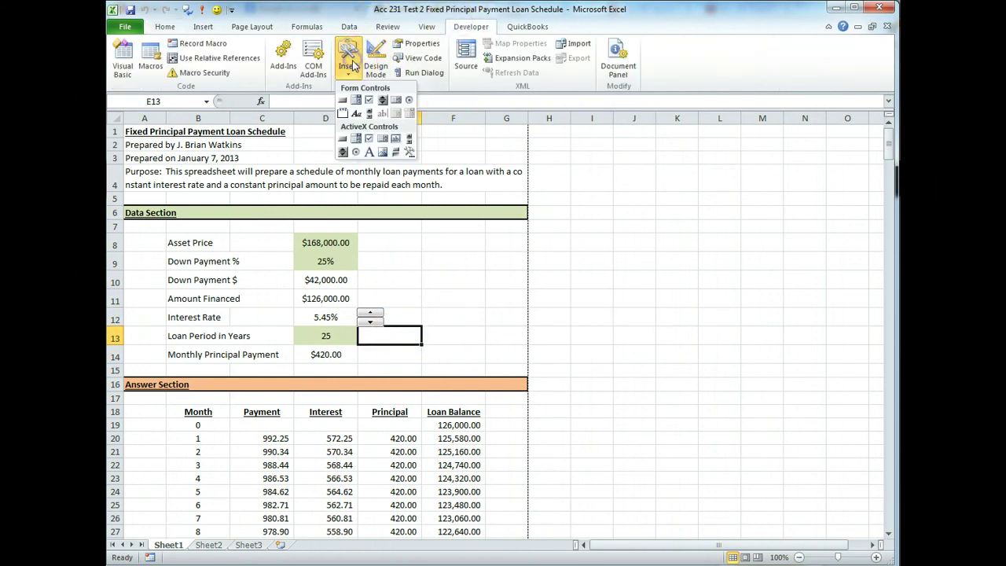
pyautogui.click(382, 101)
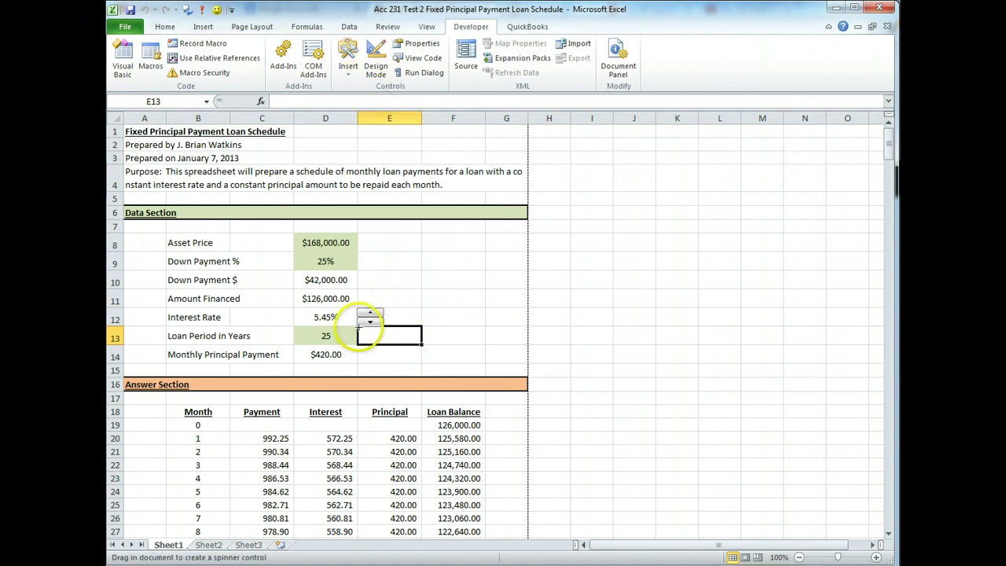
pyautogui.moveTo(355, 327); pyautogui.dragTo(358, 329)
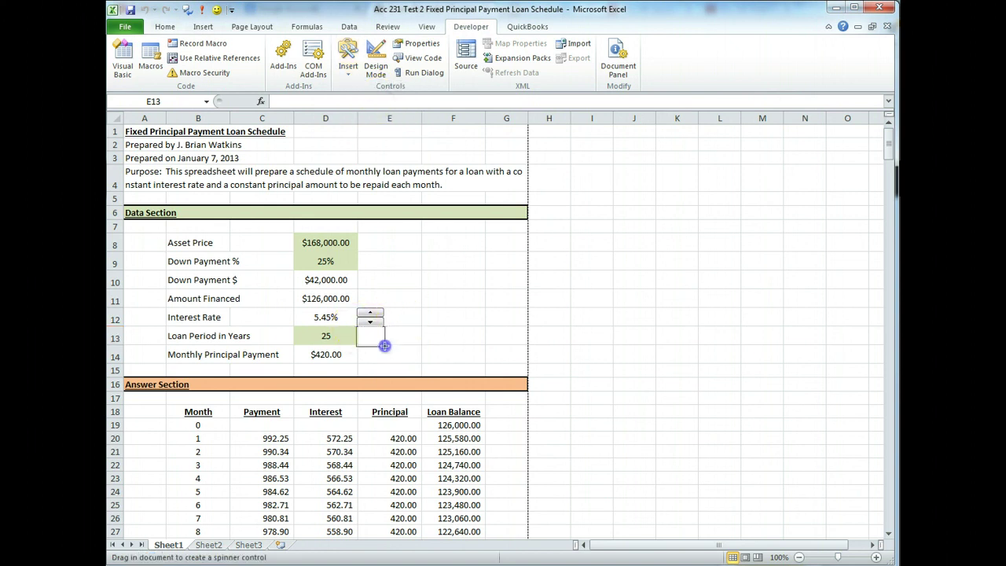
pyautogui.moveTo(383, 343); pyautogui.dragTo(383, 344)
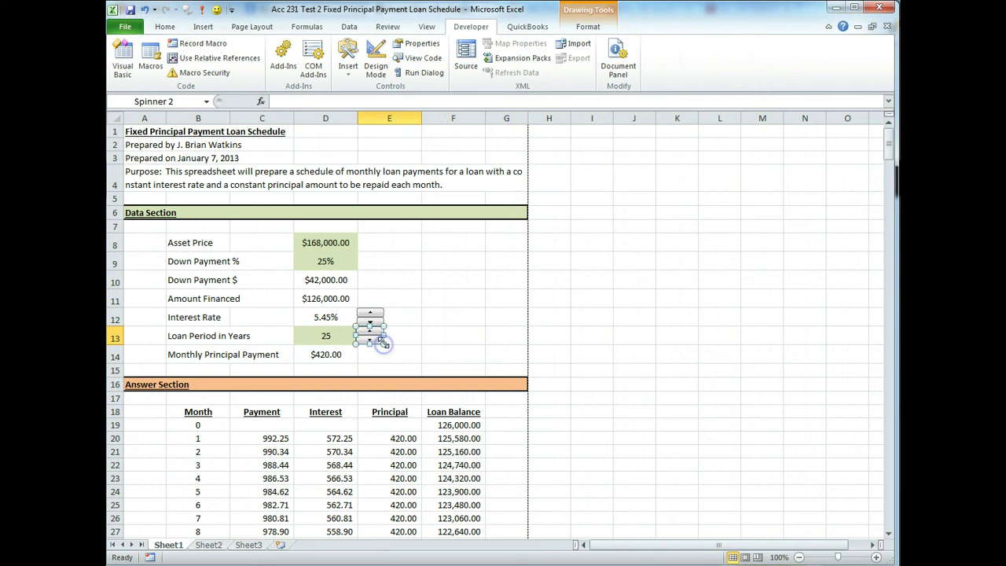
pyautogui.click(456, 317)
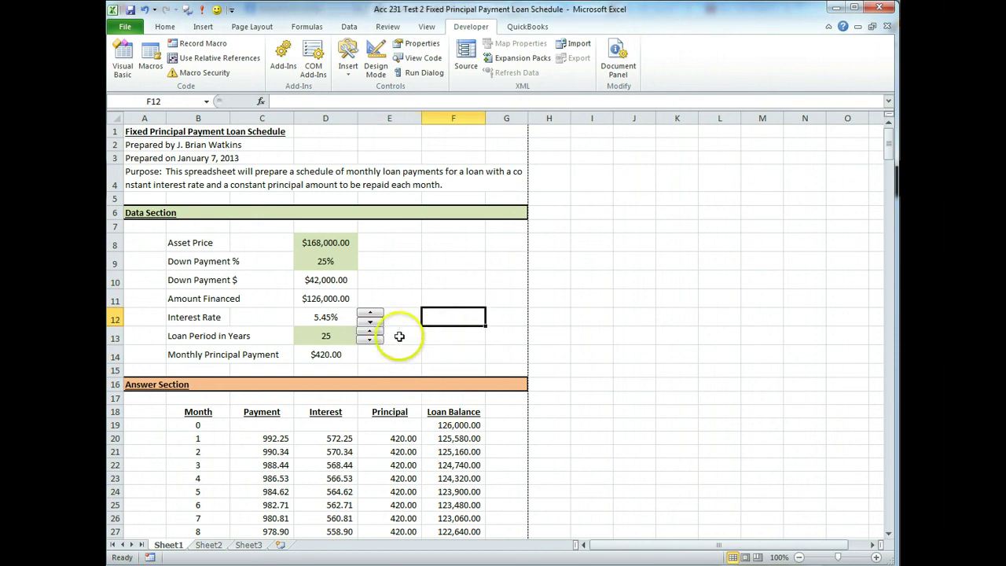
# - Open the format settings of the Loan Period in Years spinner and link it to cell E13
pyautogui.click(374, 342)
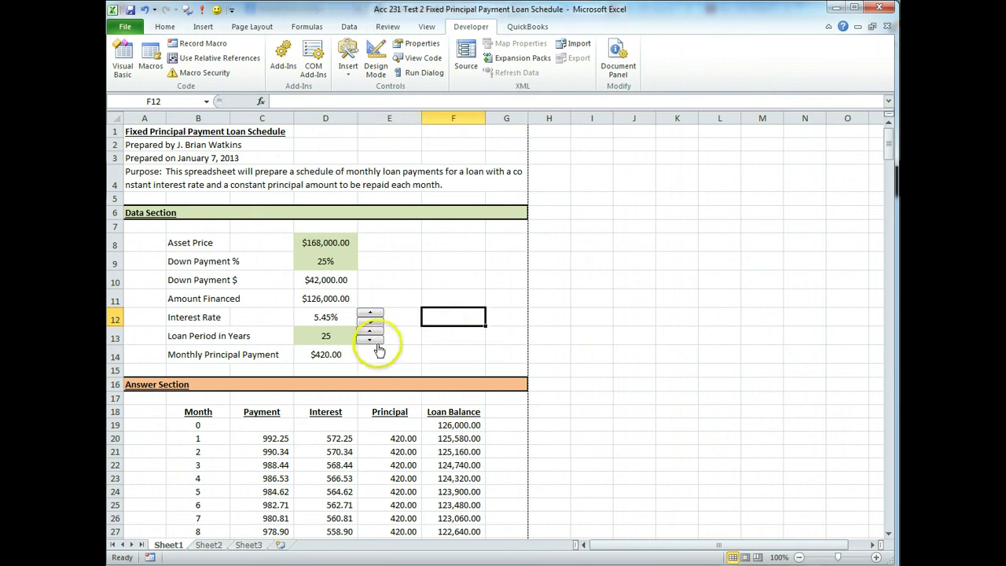
pyautogui.keyDown('ctrl'); pyautogui.click(375, 343); pyautogui.keyUp('ctrl')
pyautogui.rightClick(375, 343)
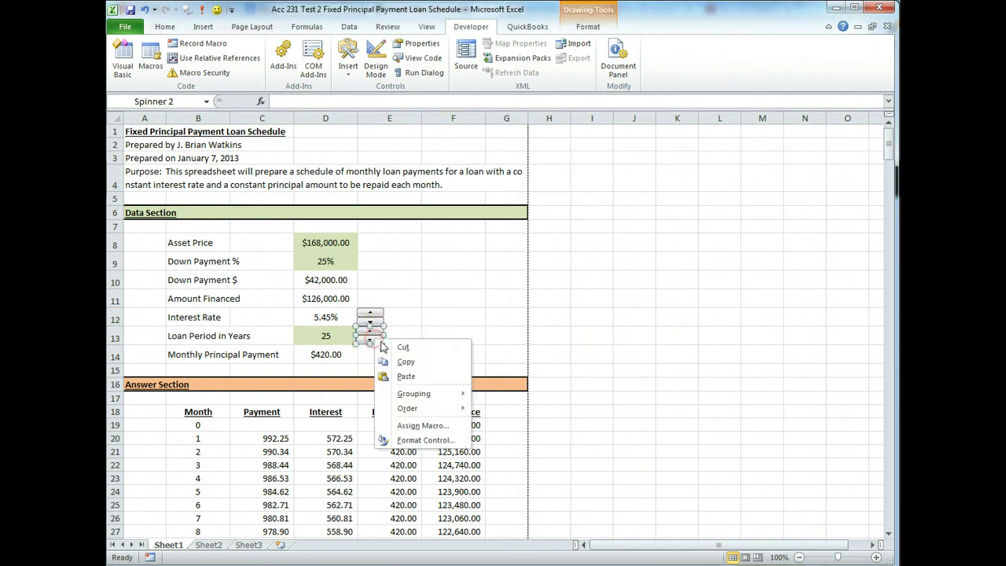
pyautogui.click(408, 441)
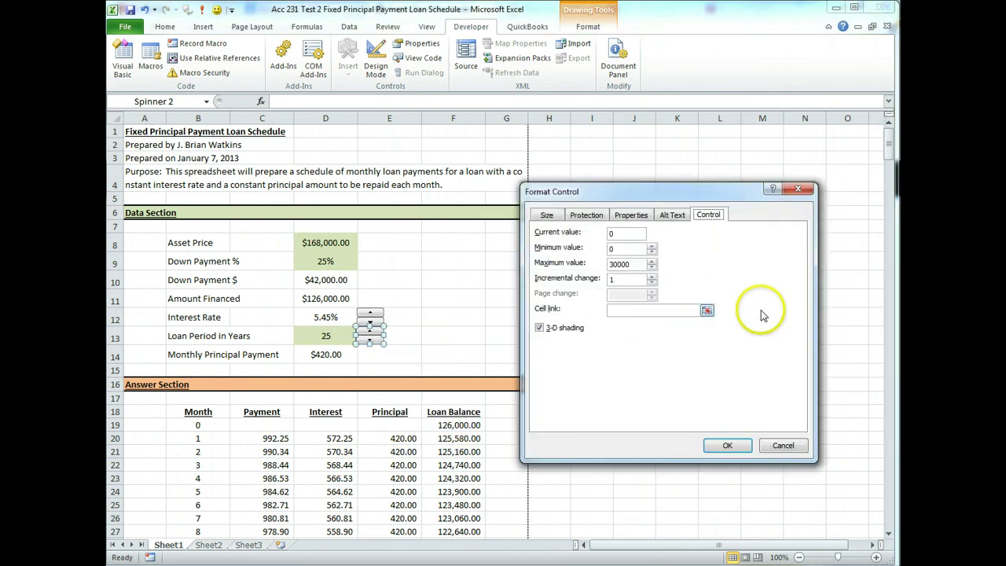
pyautogui.click(707, 312)
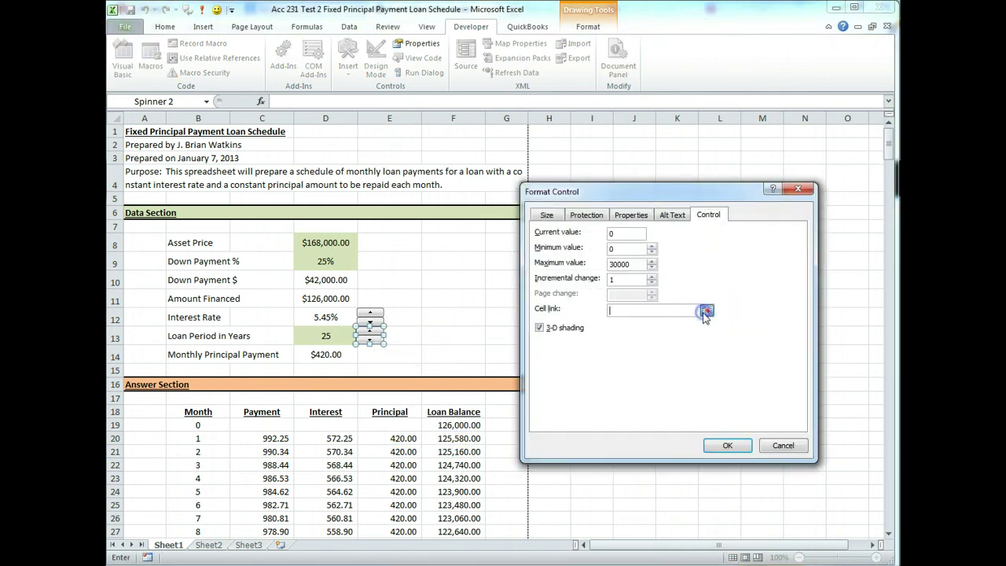
pyautogui.click(405, 336)
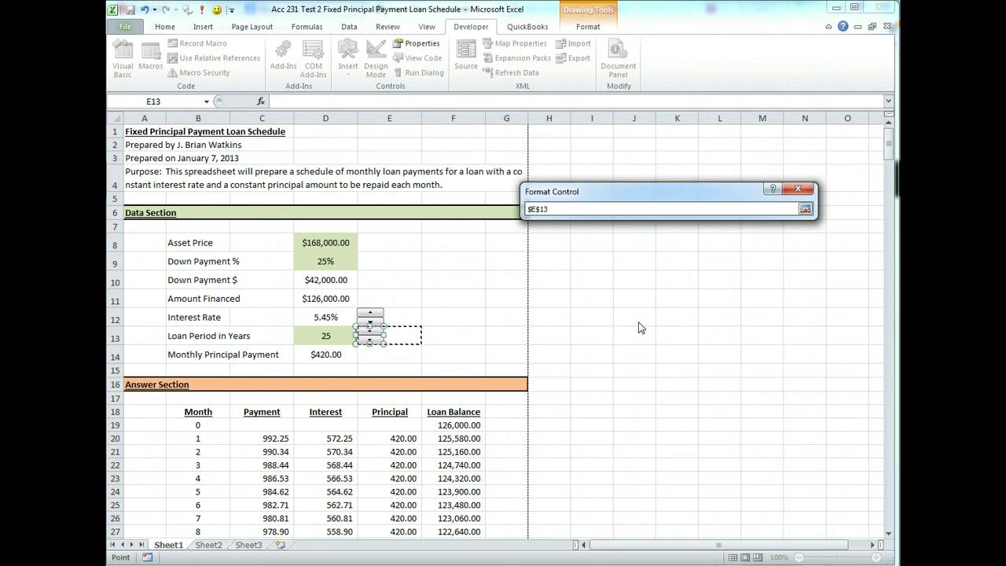
pyautogui.press('Return')
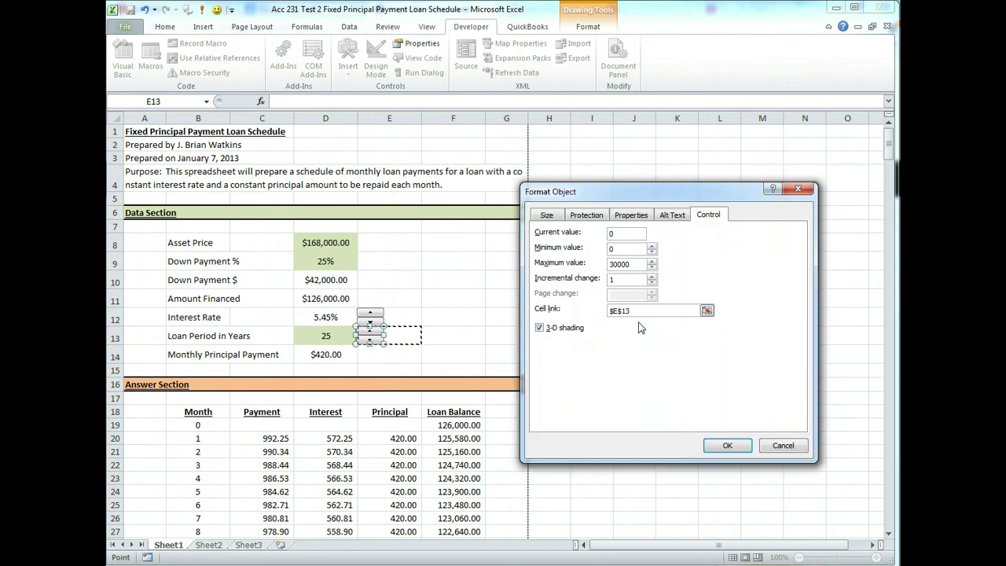
# - Give the loan period spinner a maximum value of 40 and a minimum value of 1, and apply the settings
pyautogui.doubleClick(627, 268)
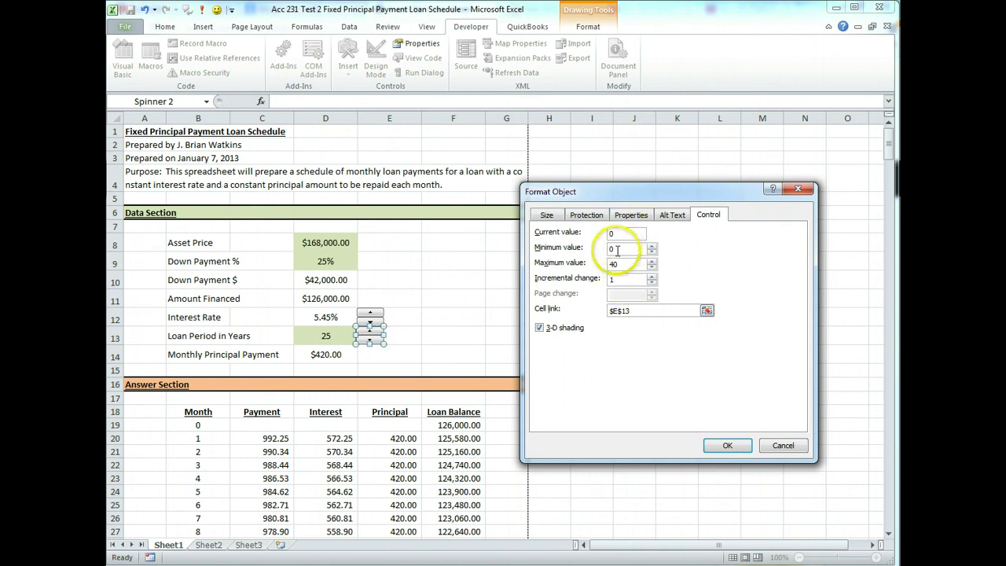
pyautogui.doubleClick(611, 249)
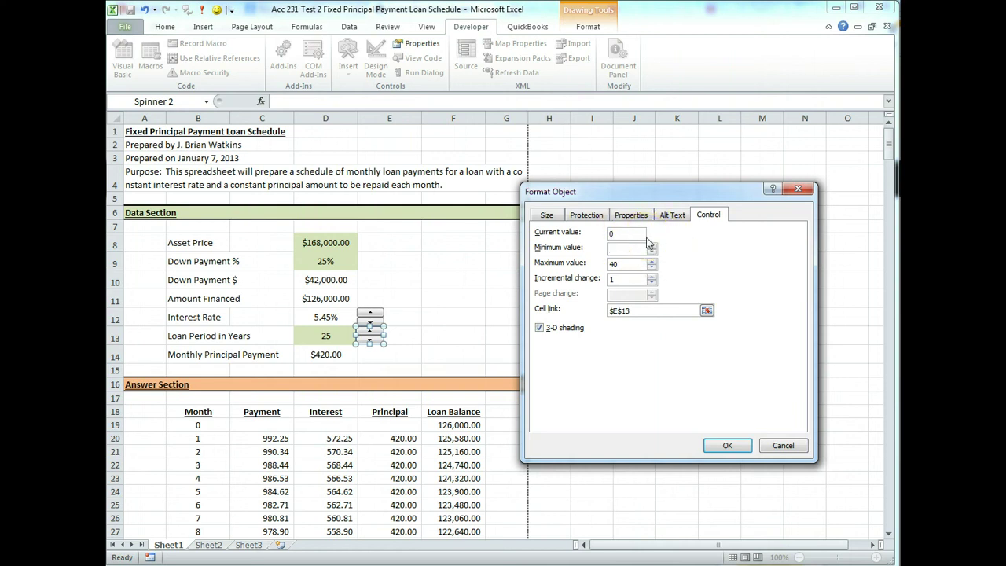
pyautogui.click(736, 206)
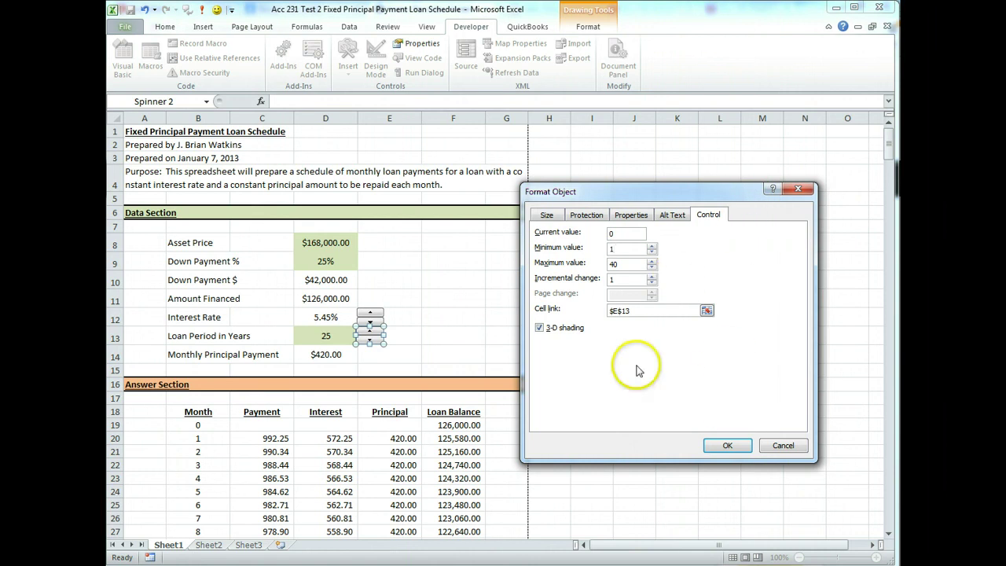
pyautogui.click(720, 447)
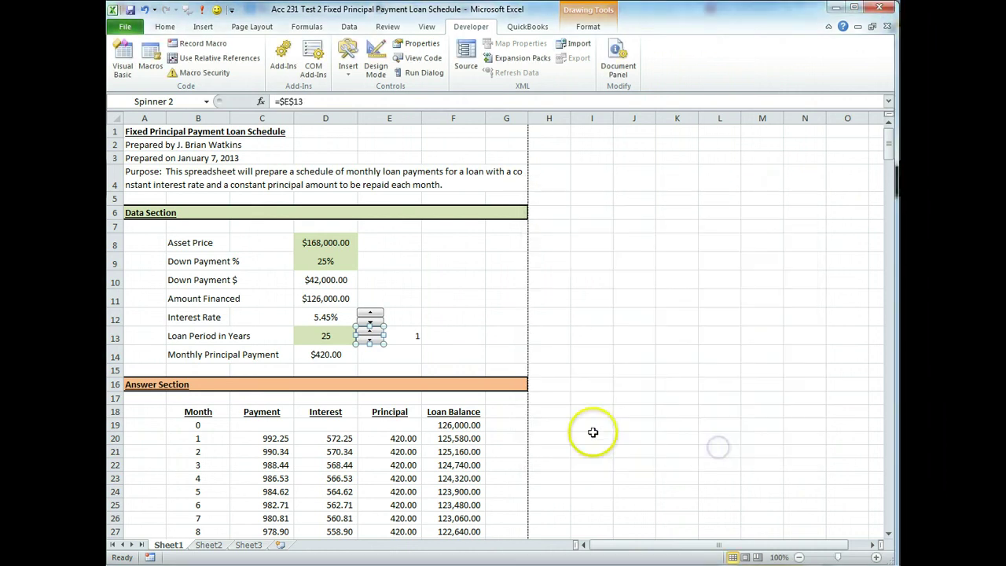
# - Left-align cell E13 so its value sits behind the spinner, and name the cell Spinnervalue2
pyautogui.click(165, 26)
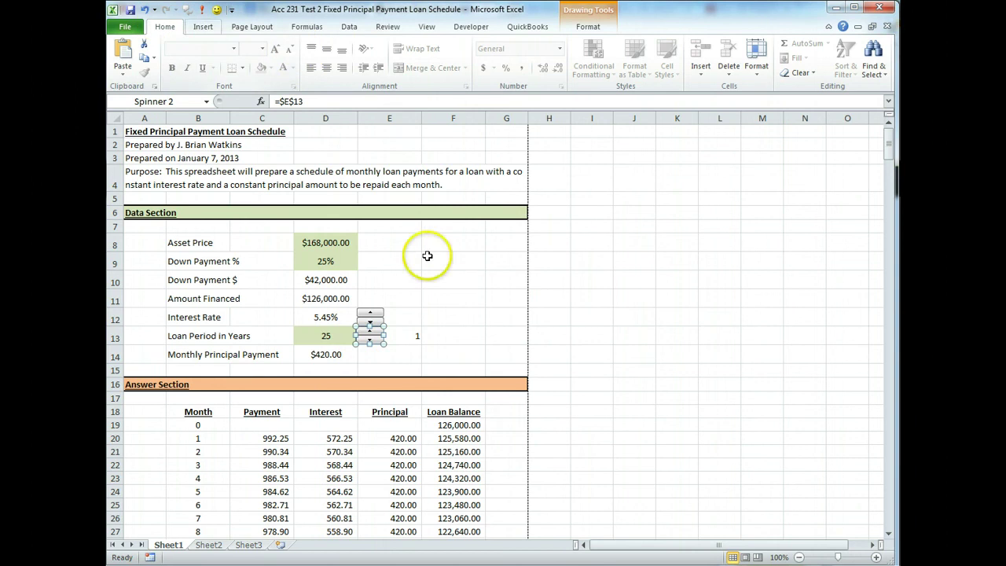
pyautogui.click(462, 350)
pyautogui.click(411, 336)
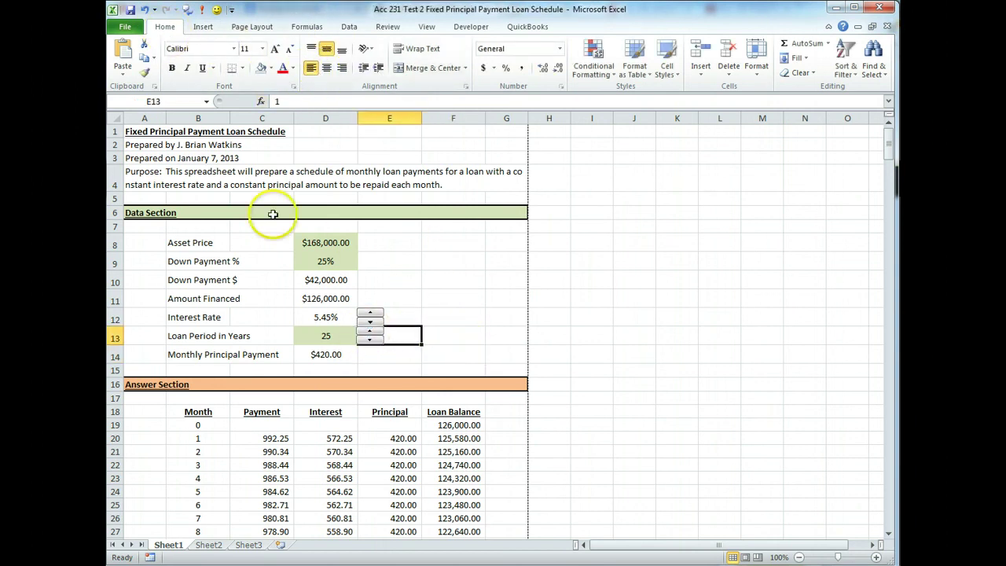
pyautogui.click(153, 101)
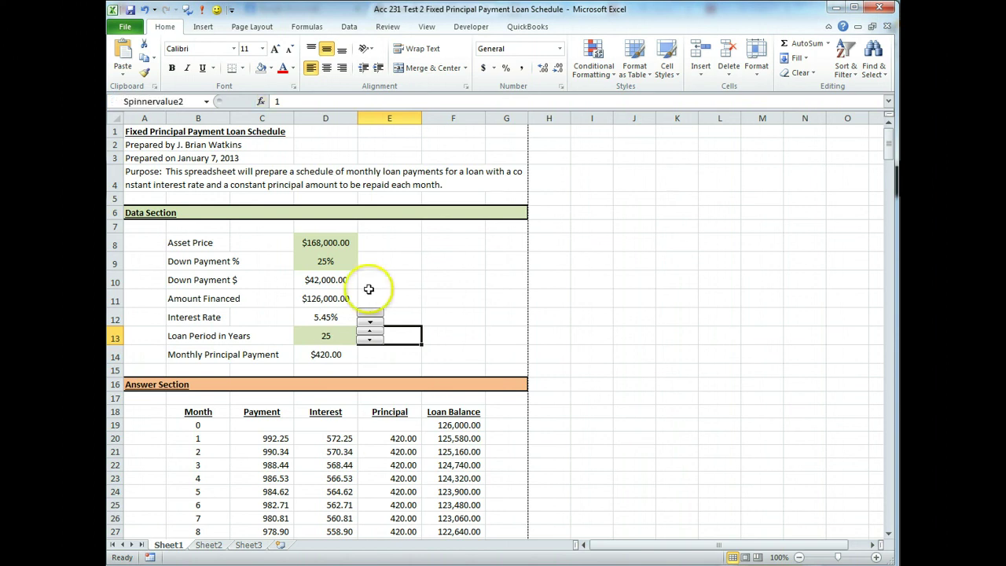
# - Remove the green fill from the Loan Period in Years cell D13 and replace its value with the formula =spinnervalue2
pyautogui.click(330, 338)
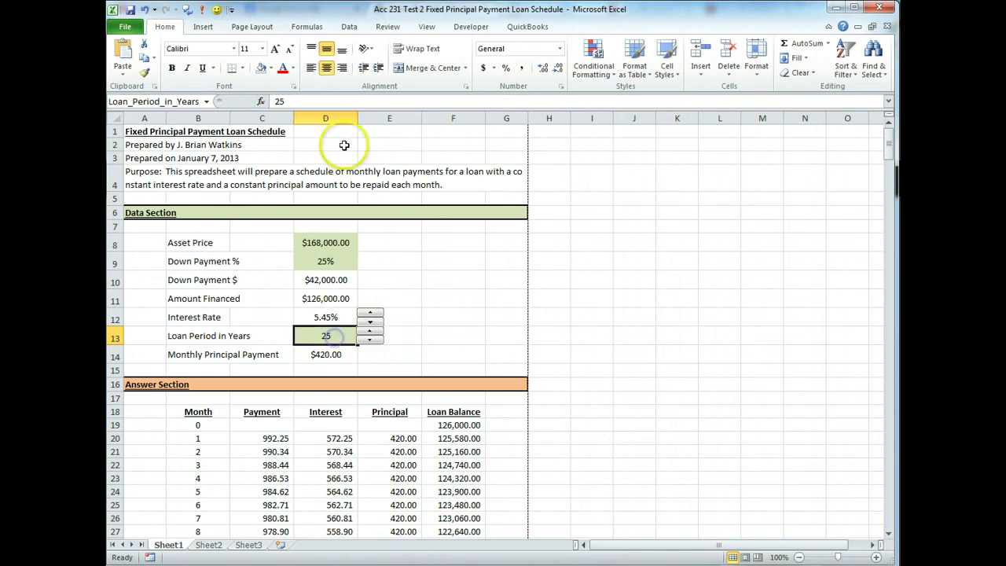
pyautogui.click(262, 69)
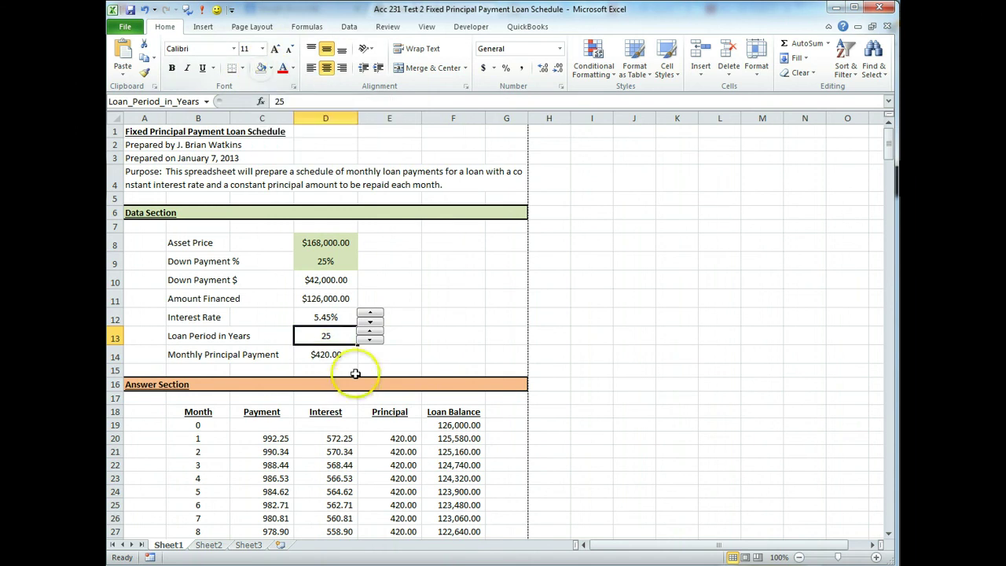
pyautogui.moveTo(298, 103); pyautogui.dragTo(247, 100)
pyautogui.write('=')
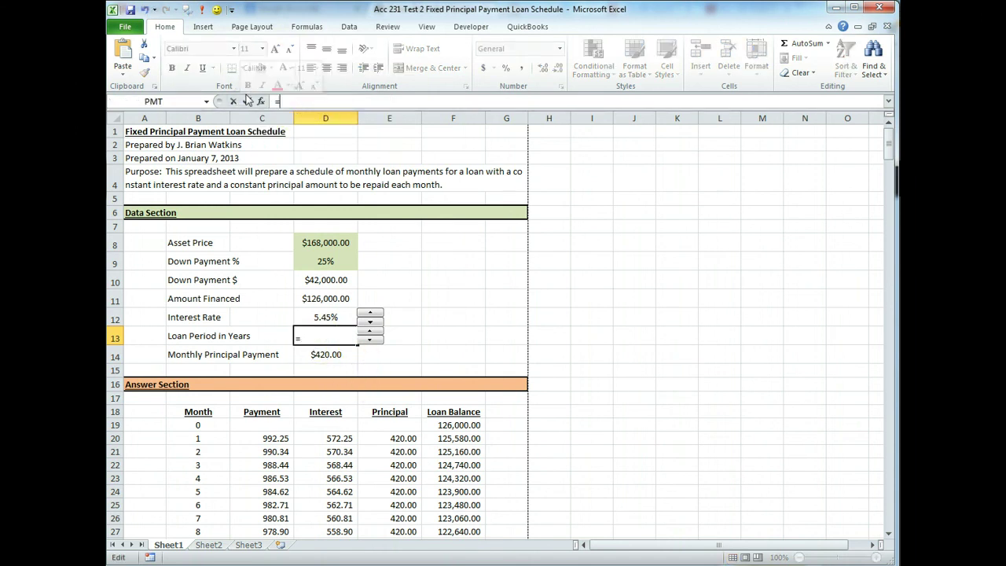
pyautogui.write('spi')
pyautogui.press('BackSpace')
pyautogui.write('pi')
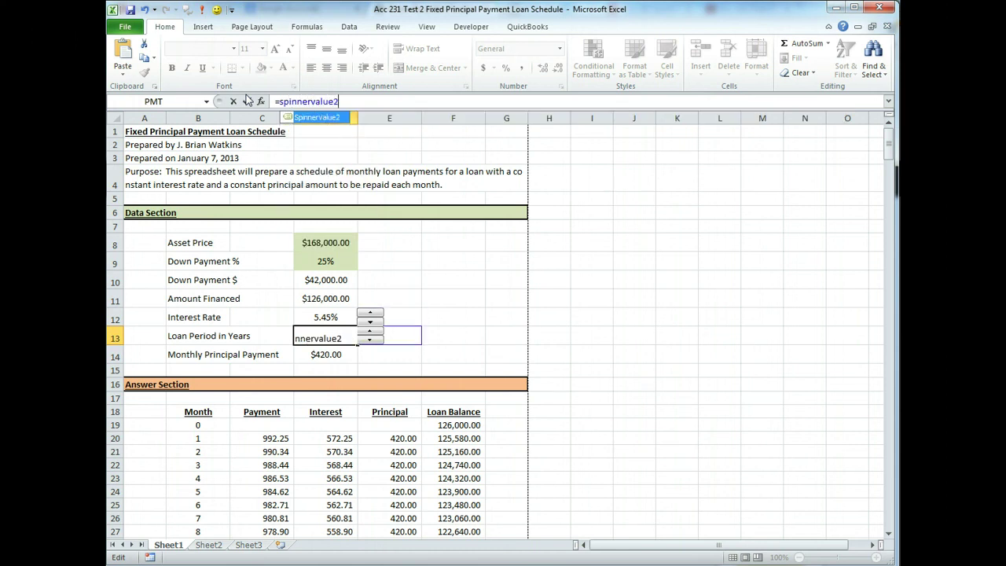
pyautogui.press('Return')
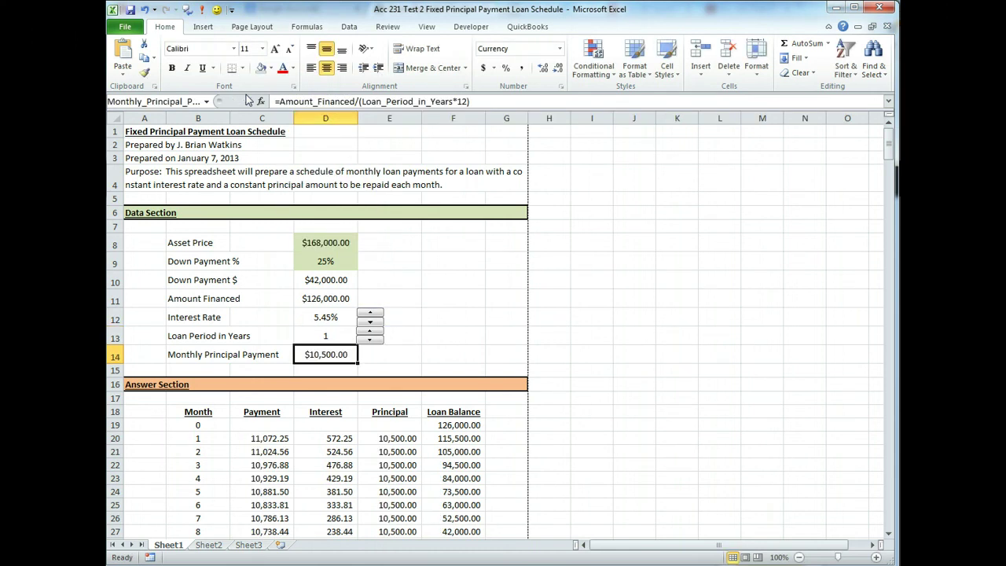
# - Select D13 and test the loan period spinner by stepping the value up and back down to 1 year
pyautogui.click(347, 336)
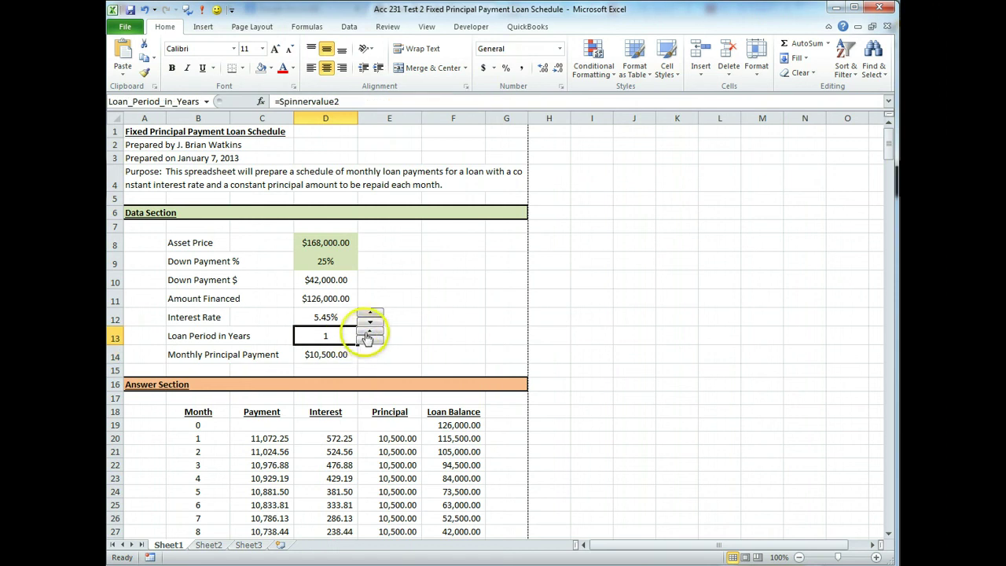
pyautogui.click(367, 333)
pyautogui.click(367, 334)
pyautogui.click(363, 340)
pyautogui.click(363, 340)
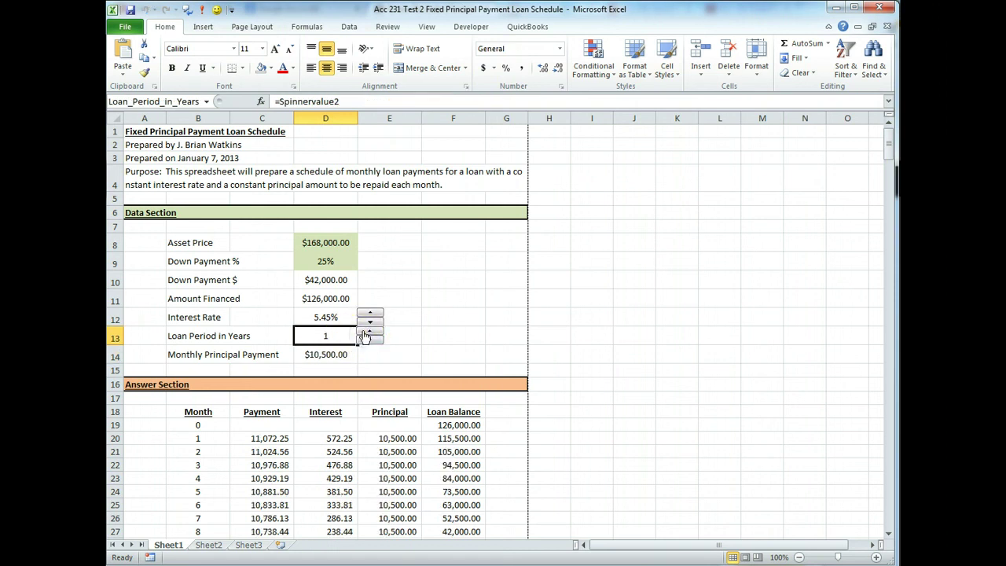
# - Raise the loan period to 21 years with its spinner
pyautogui.click(364, 334)
pyautogui.click(365, 334)
pyautogui.click(364, 334)
pyautogui.click(364, 334)
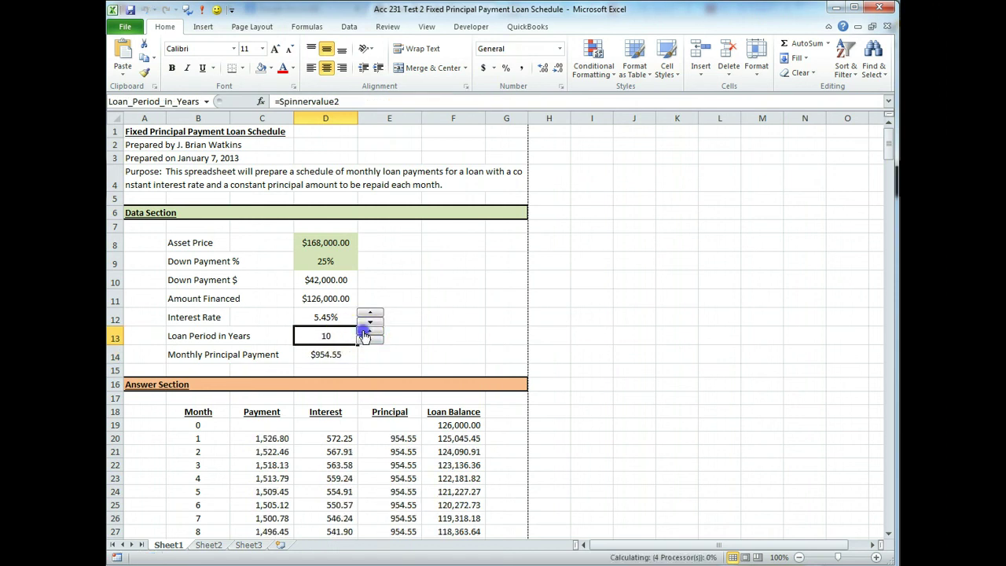
pyautogui.click(364, 334)
pyautogui.click(364, 334)
pyautogui.click(364, 334)
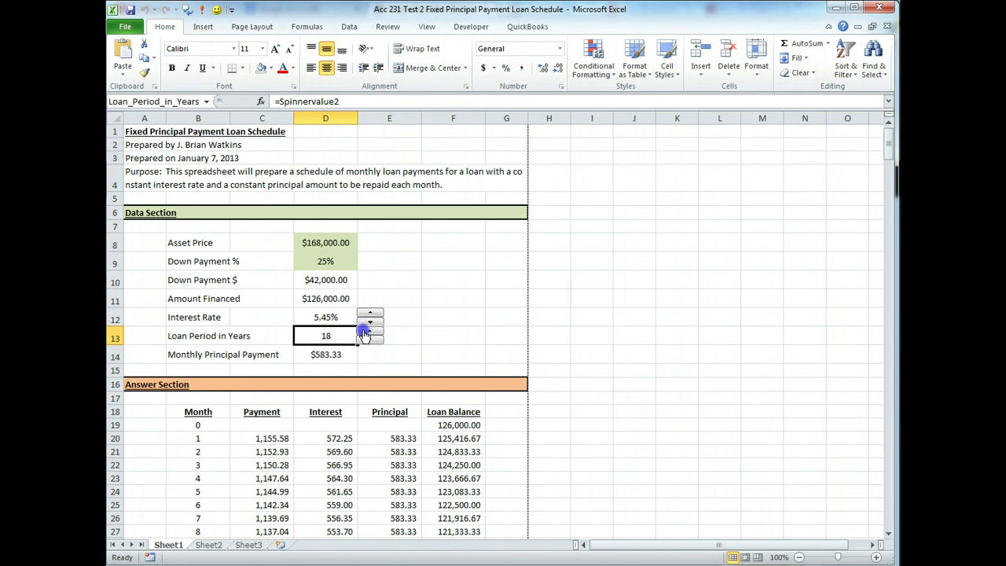
pyautogui.click(364, 334)
pyautogui.click(364, 334)
pyautogui.click(365, 334)
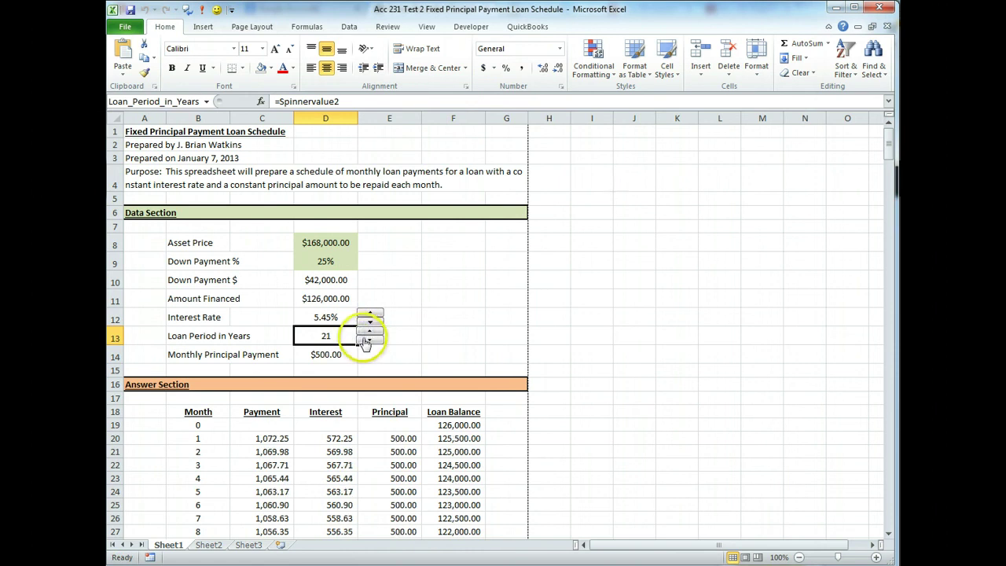
# - Lower the loan period to 18 years with its spinner
pyautogui.click(366, 341)
pyautogui.click(366, 340)
pyautogui.click(366, 341)
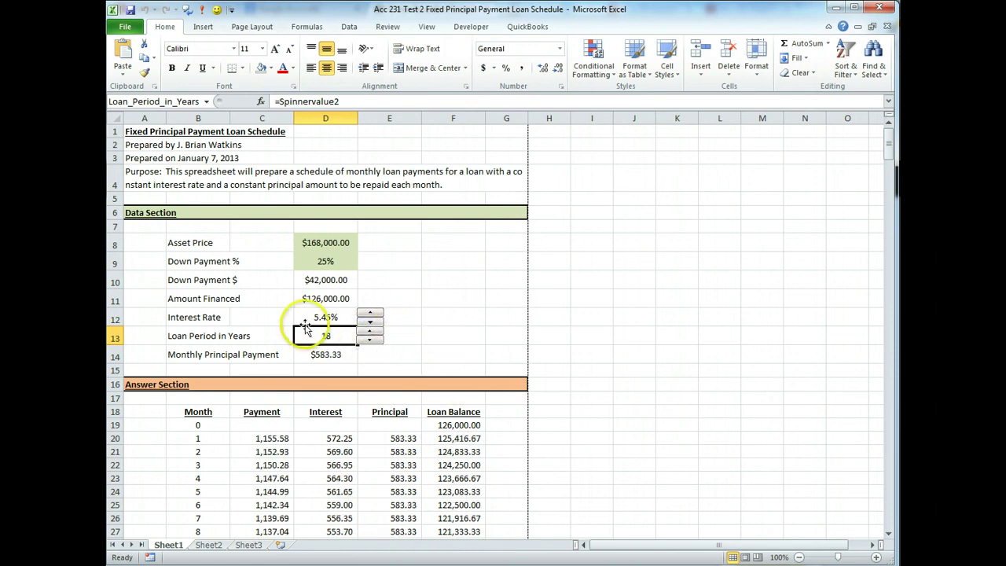
# - Step the interest rate up and back down with its spinner, ending at 5.40%
pyautogui.click(375, 313)
pyautogui.click(375, 314)
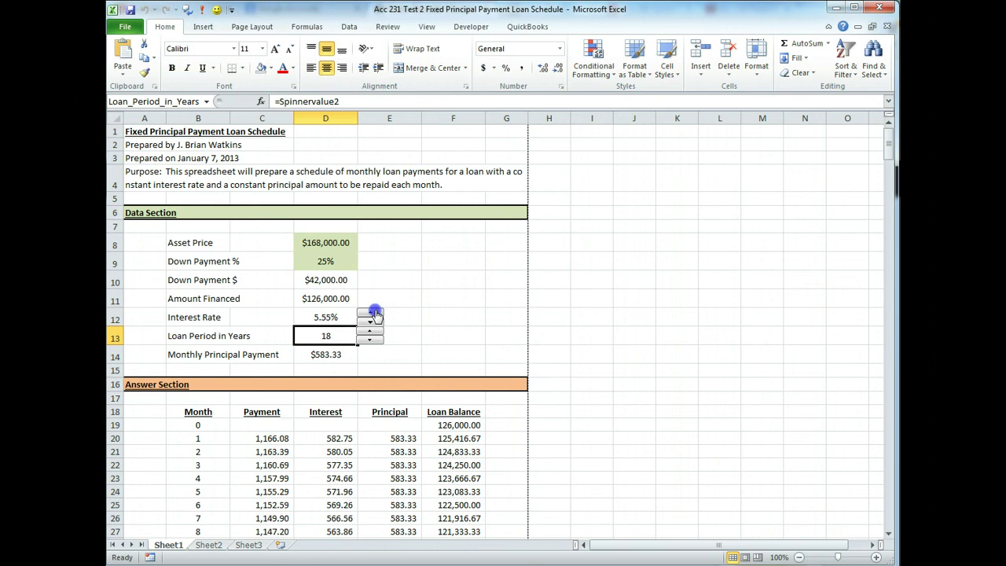
pyautogui.click(375, 312)
pyautogui.click(371, 321)
pyautogui.click(371, 322)
pyautogui.click(371, 322)
pyautogui.click(371, 322)
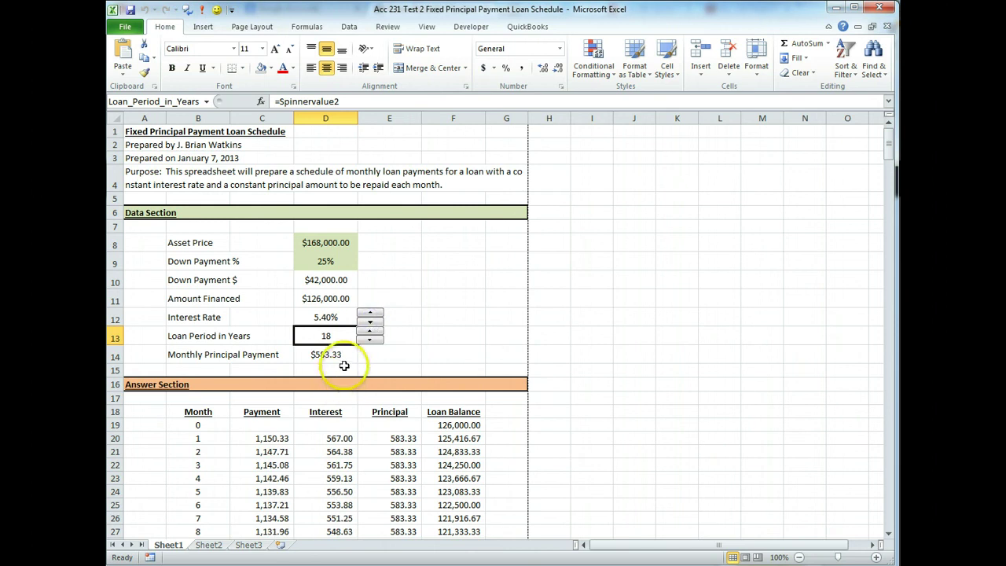
# - Select the Monthly Principal Payment cell, then lower the loan period to 14 years and raise it to 16 with the spinner
pyautogui.click(344, 356)
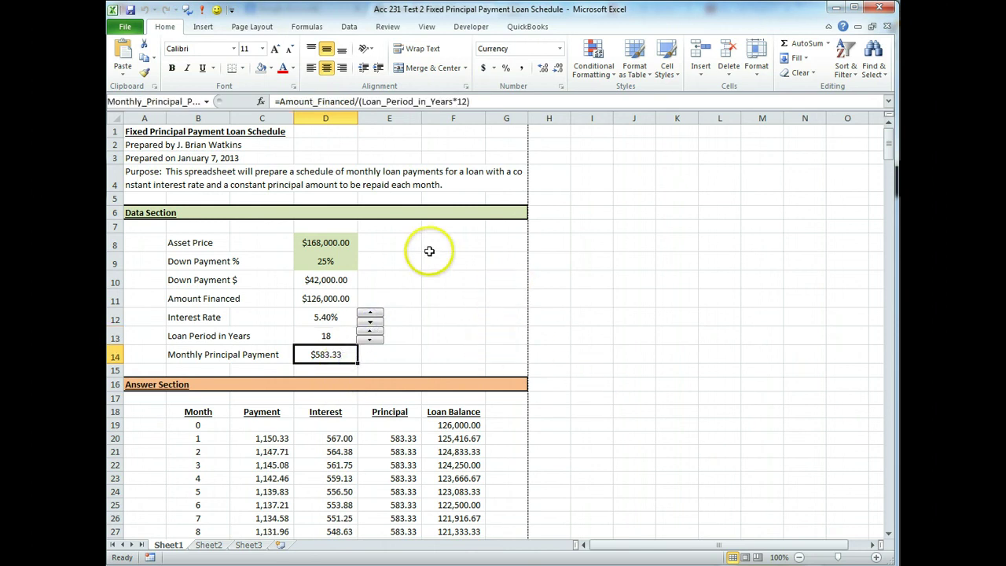
pyautogui.click(371, 341)
pyautogui.click(370, 341)
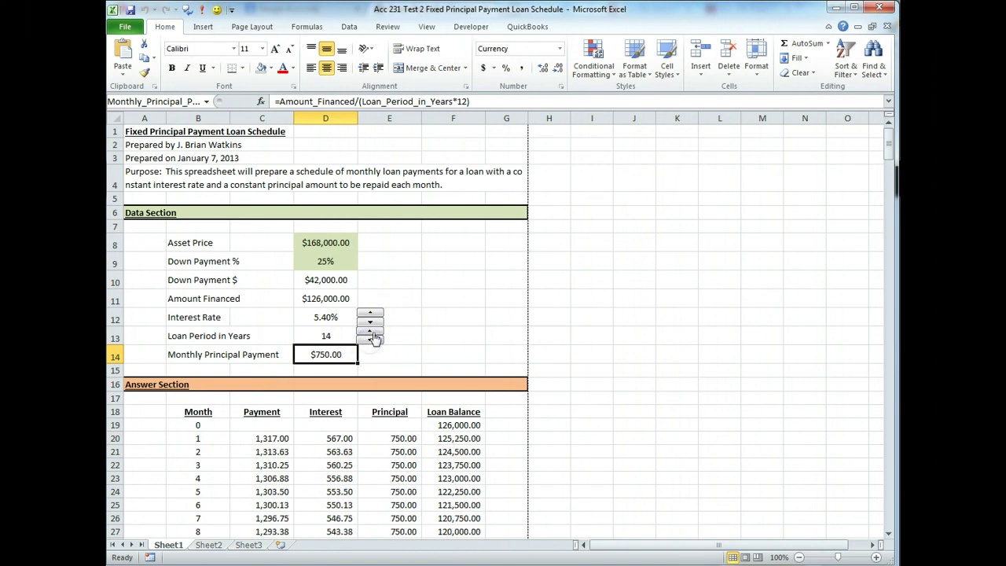
pyautogui.click(371, 331)
pyautogui.click(370, 331)
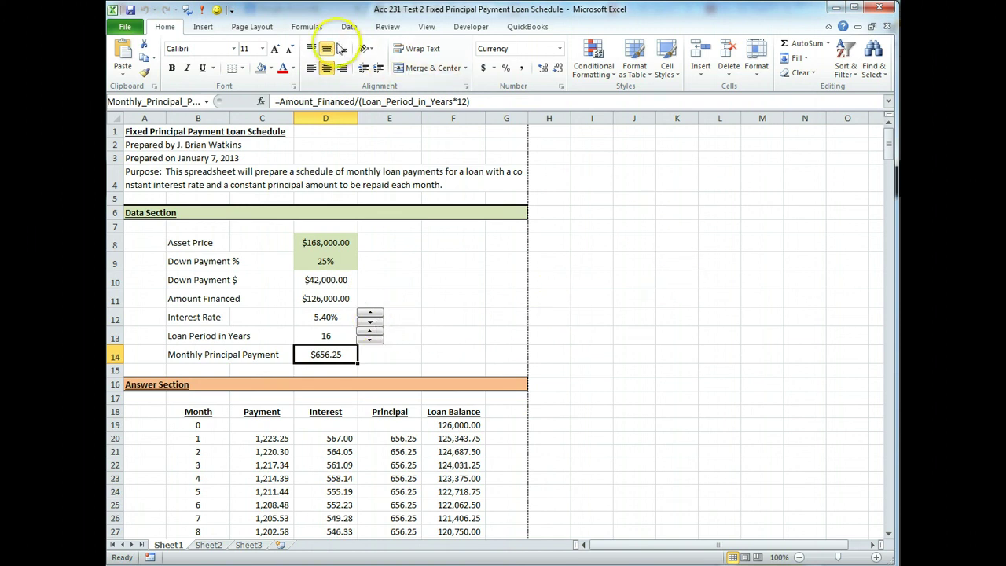
# - Draw an oversized form-control spinner across columns I to P in the empty area beside the schedule, and delete it
pyautogui.click(471, 28)
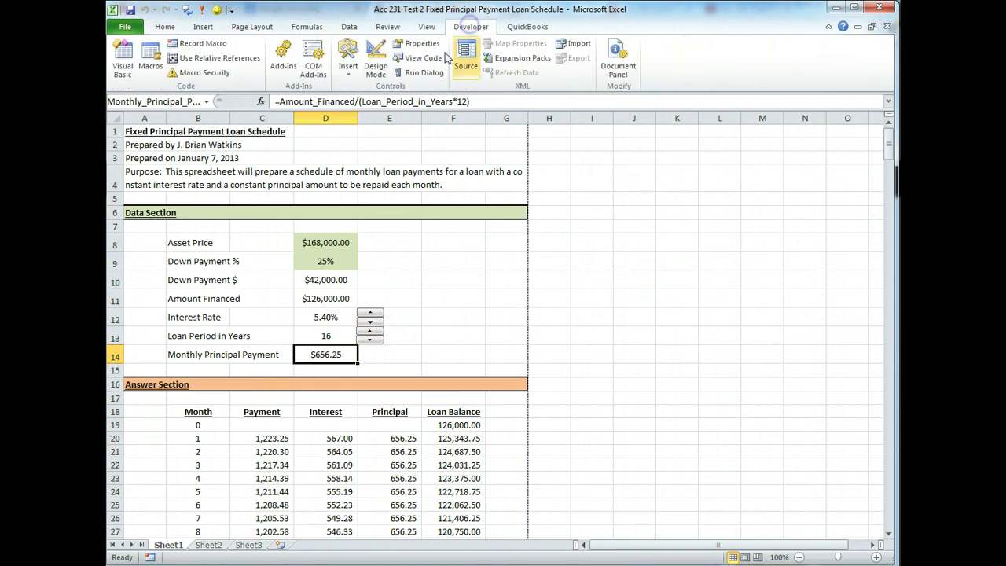
pyautogui.click(348, 53)
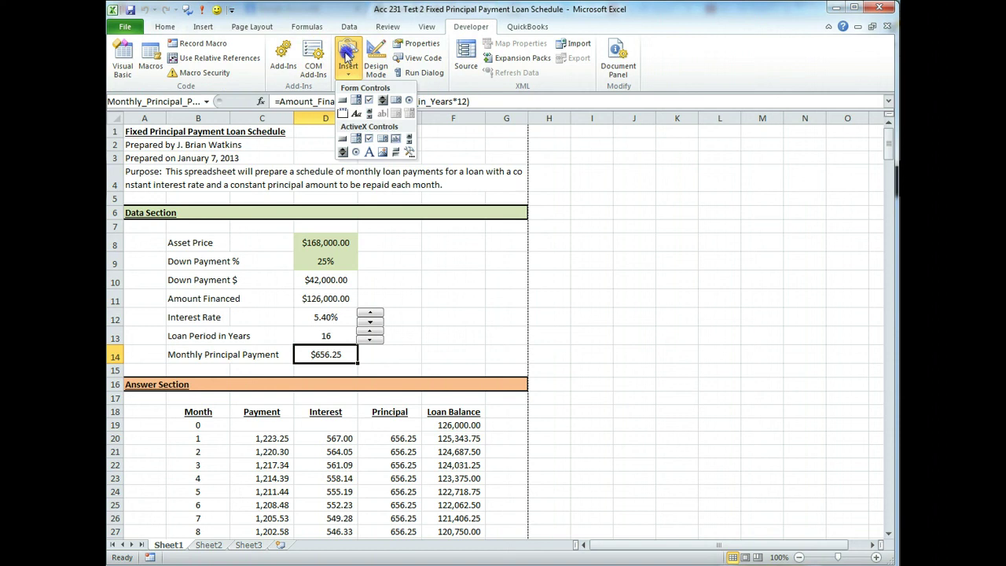
pyautogui.click(384, 102)
pyautogui.hscroll(2, 786, 445)
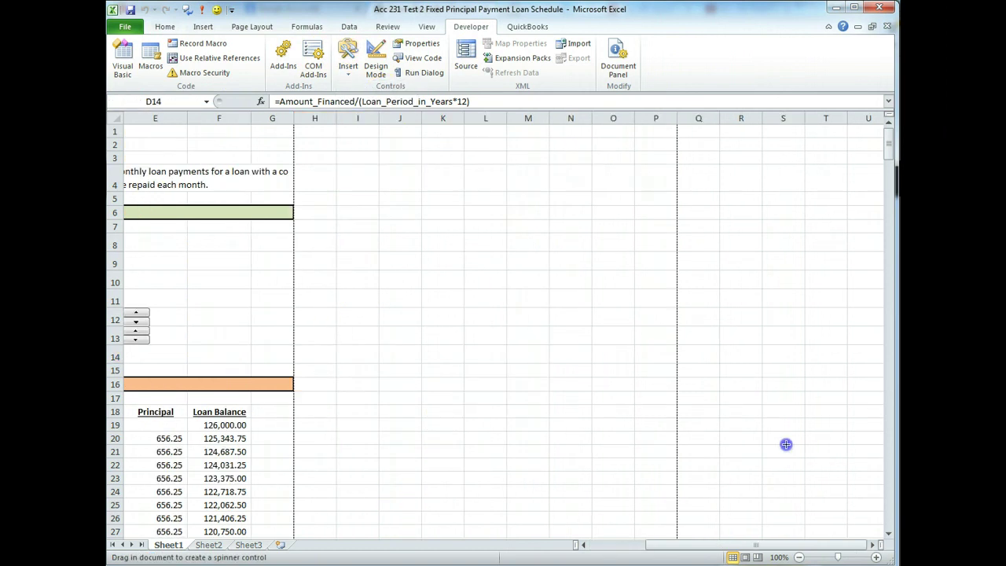
pyautogui.click(645, 435)
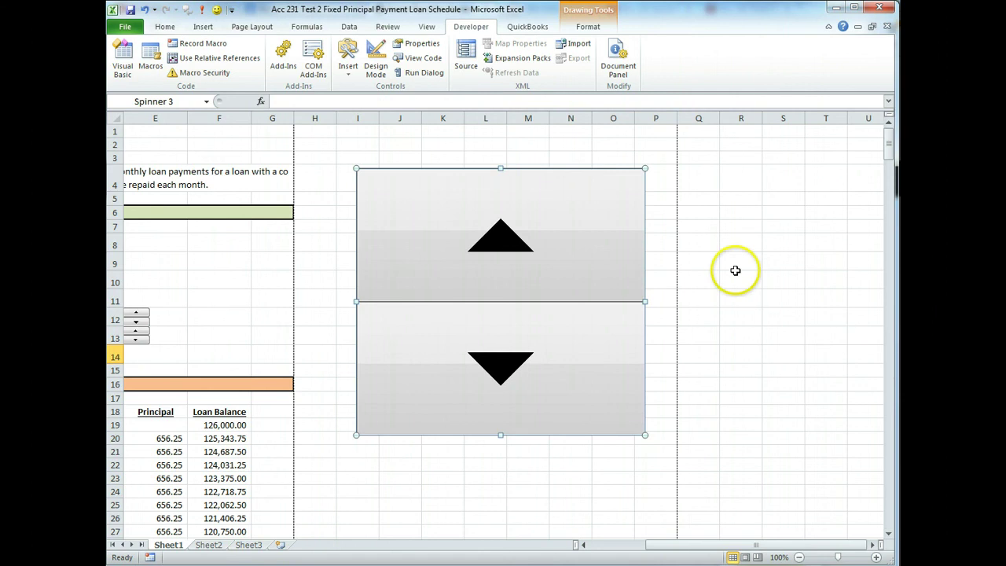
pyautogui.press('Delete')
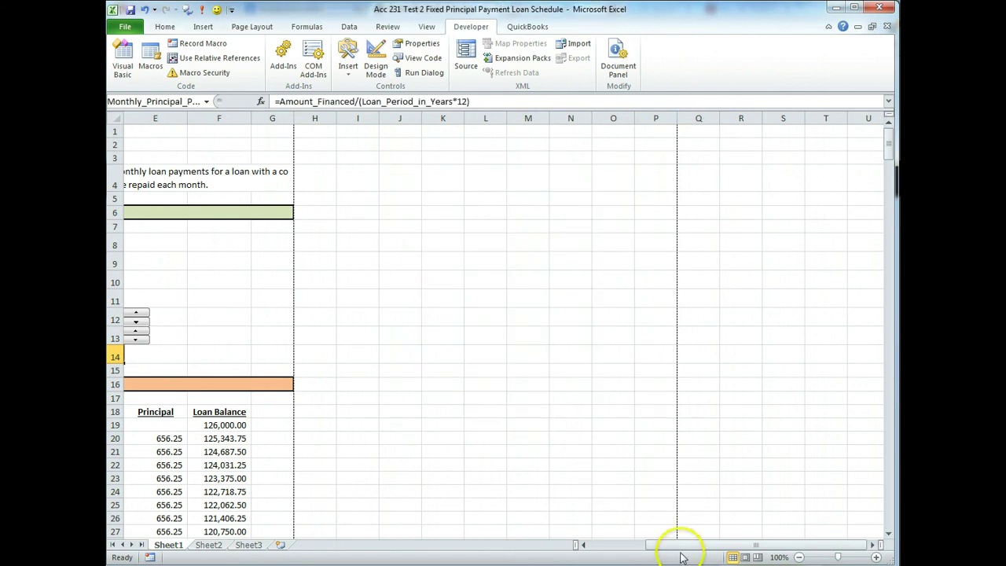
pyautogui.moveTo(643, 550); pyautogui.dragTo(602, 545)
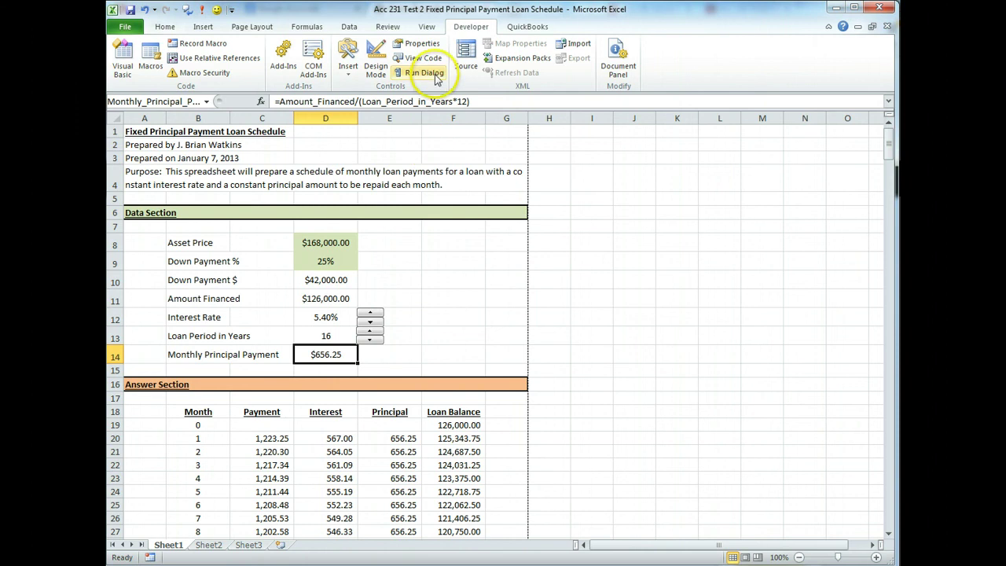
# - Widen column E slightly, and step the interest rate up to 5.55% and back to 5.40% with its spinner
pyautogui.moveTo(422, 120)
pyautogui.mouseDown()
pyautogui.moveTo(382, 121)
pyautogui.moveTo(430, 118)
pyautogui.mouseUp()
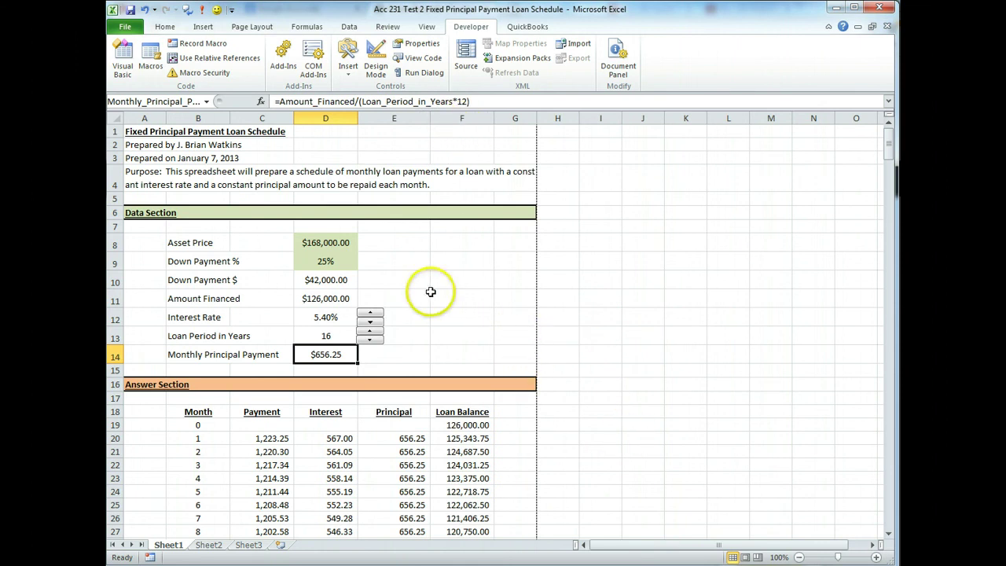
pyautogui.click(371, 313)
pyautogui.click(371, 313)
pyautogui.click(371, 313)
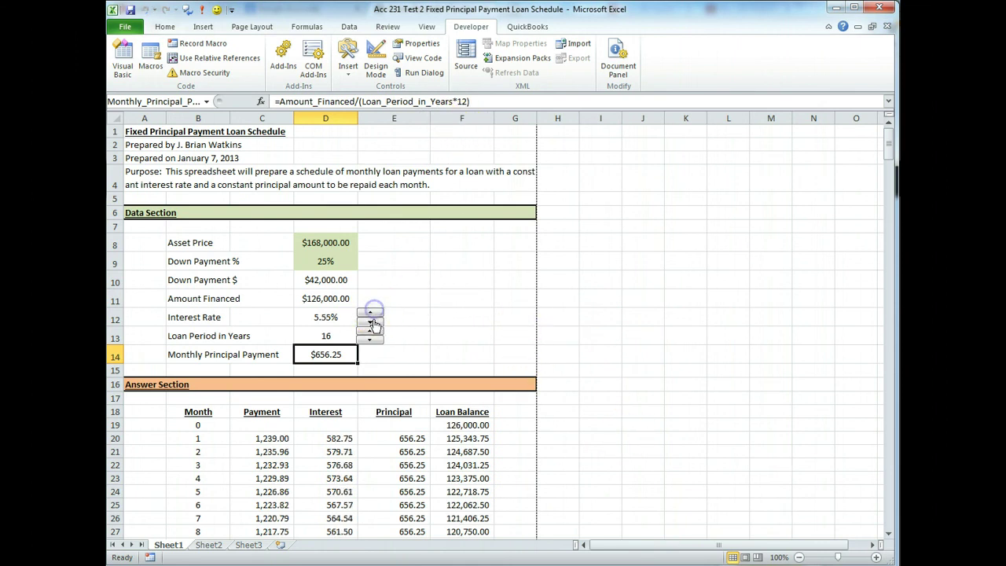
pyautogui.click(371, 322)
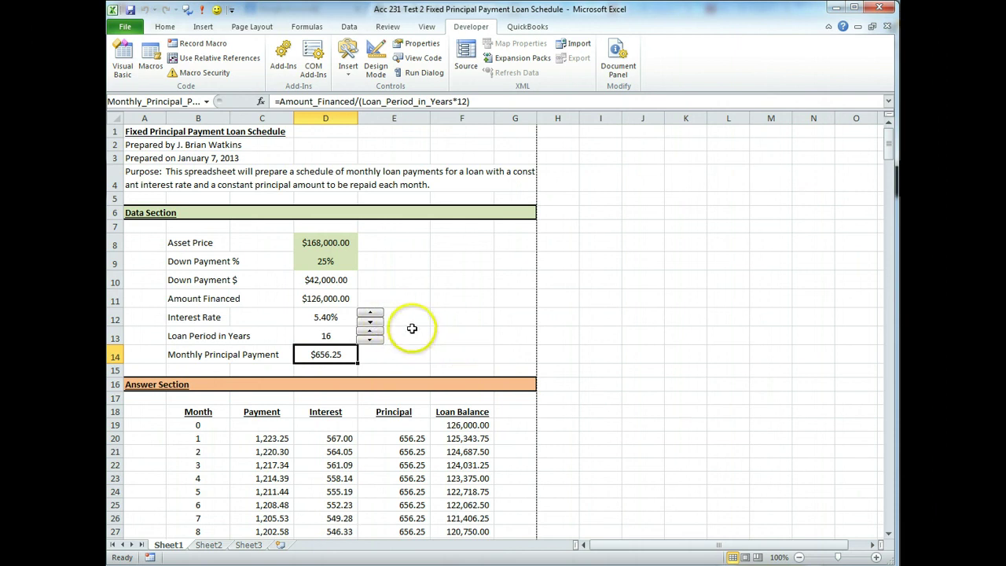
# - Review the Interest Rate cell's formula and its spinner's Format Control settings, then close the settings and deselect the spinner
pyautogui.click(325, 318)
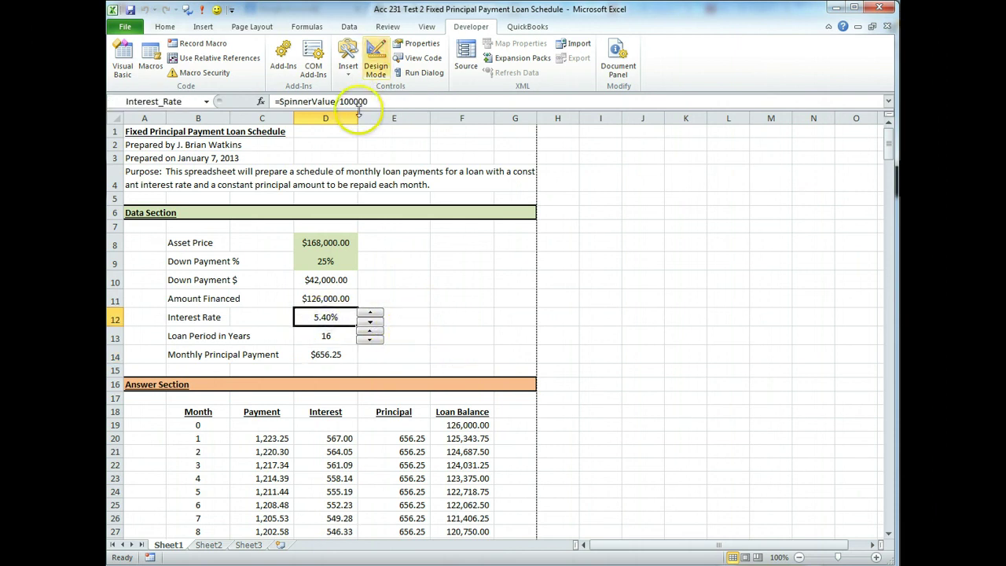
pyautogui.keyDown('ctrl'); pyautogui.click(372, 316); pyautogui.keyUp('ctrl')
pyautogui.rightClick(372, 319)
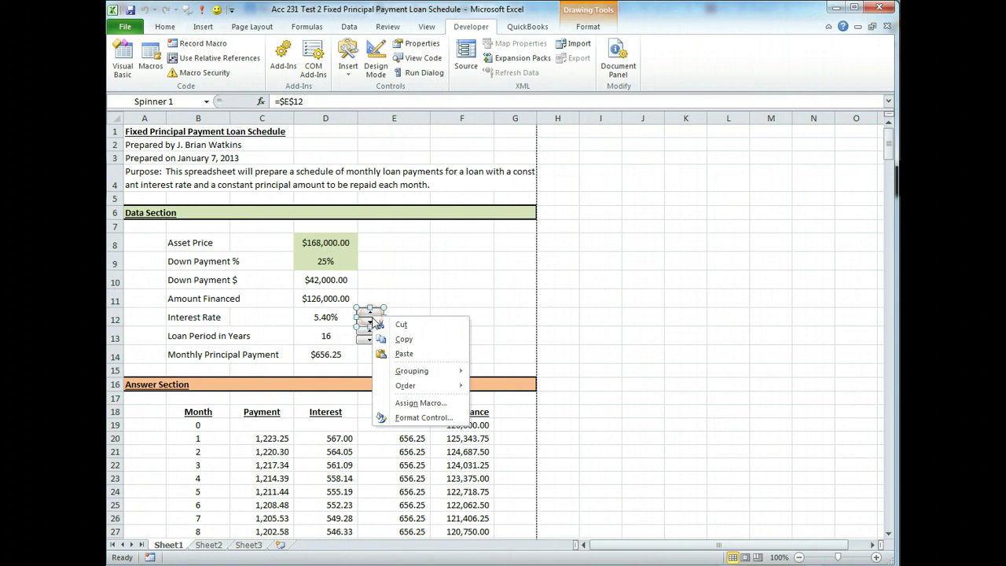
pyautogui.click(415, 421)
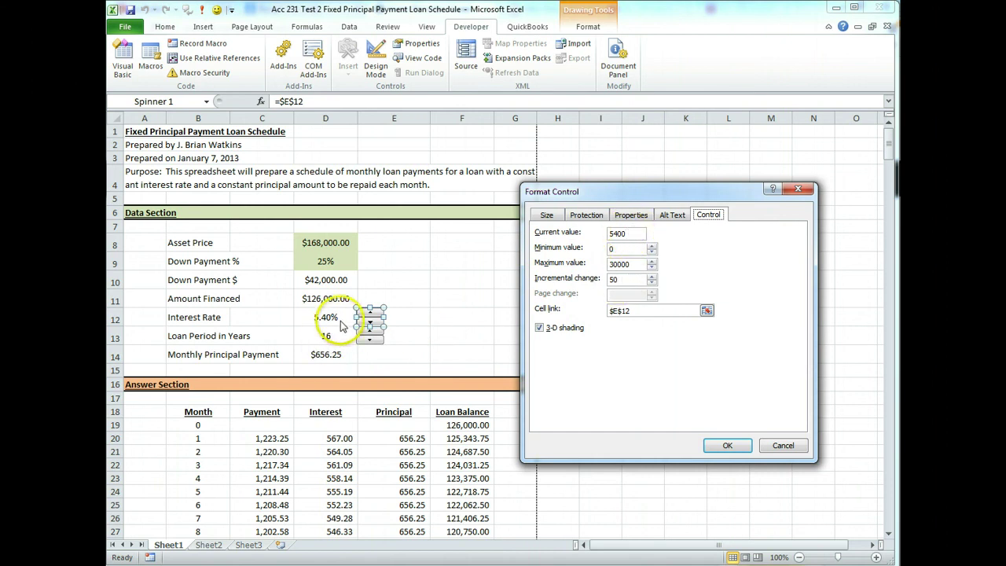
pyautogui.click(728, 445)
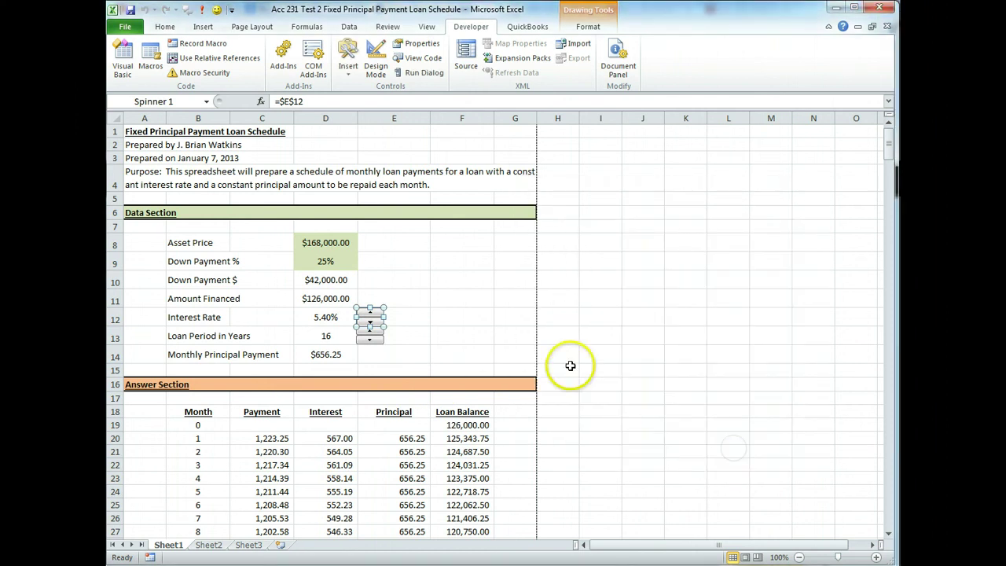
pyautogui.click(468, 353)
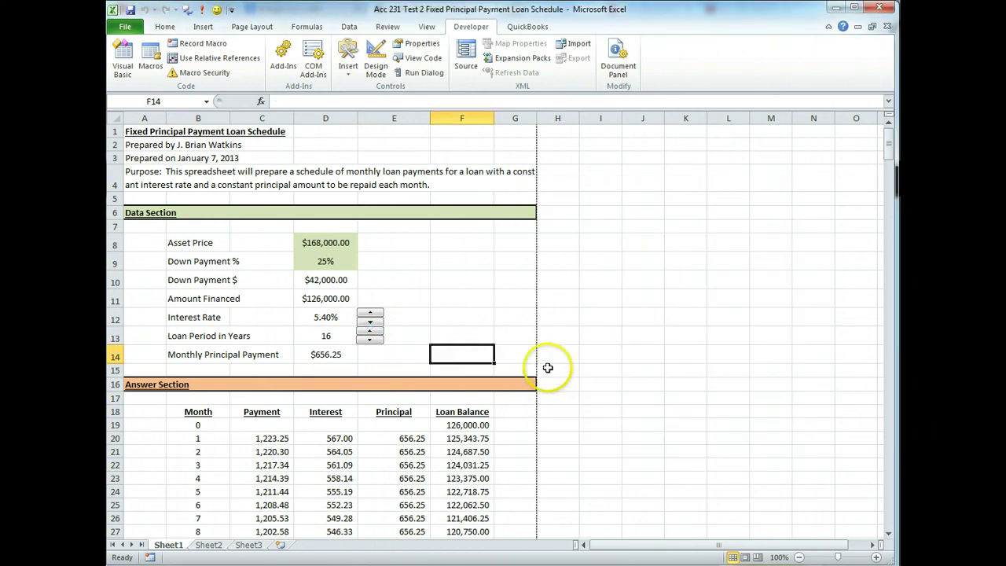